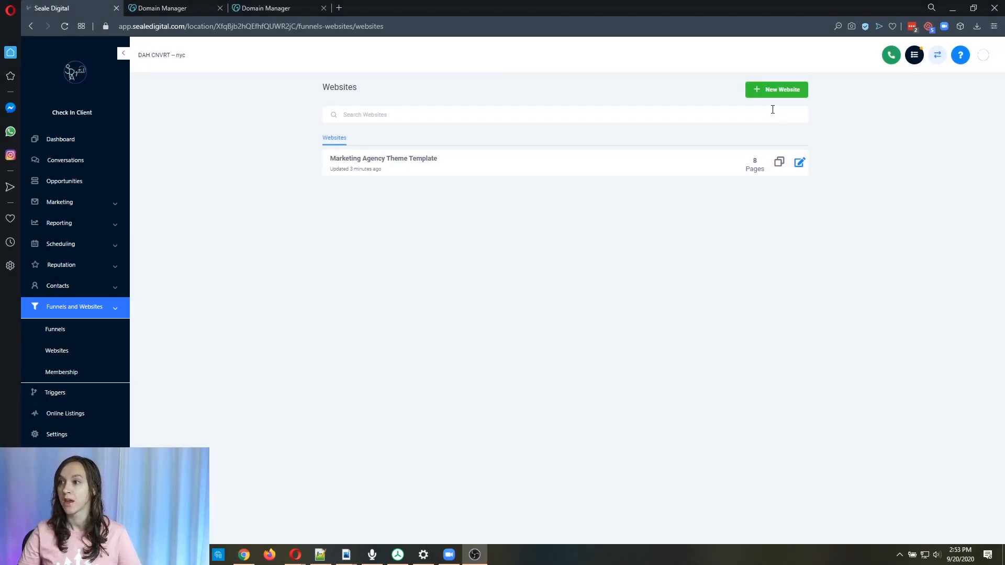
Start a new website from the template library and open the Home Services template category.
left_click(783, 90)
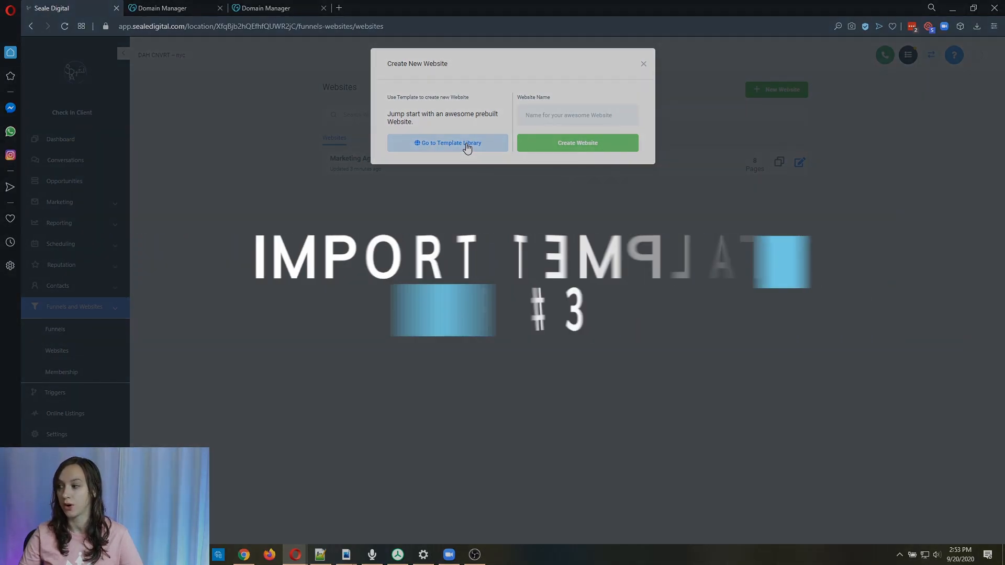
left_click(466, 145)
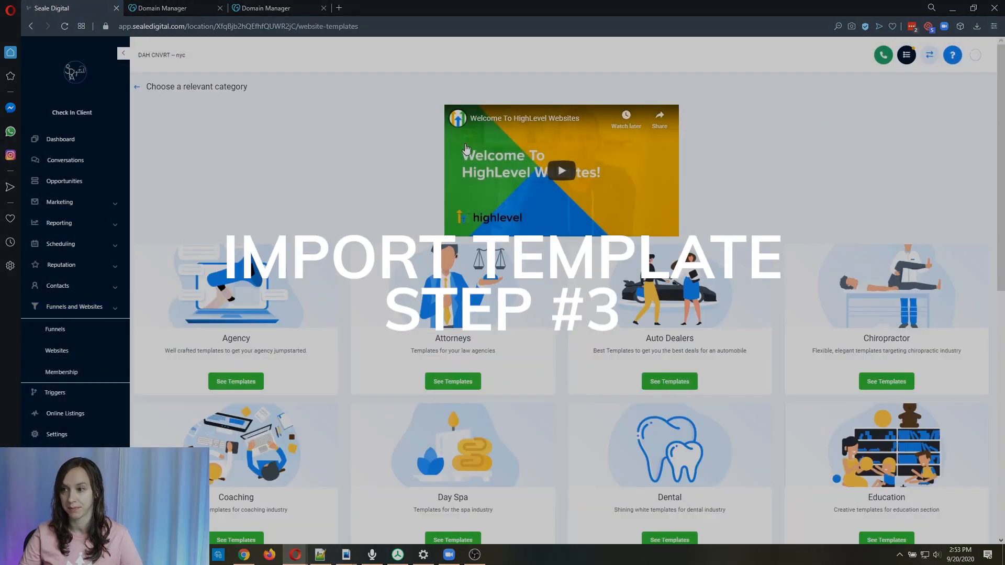
scroll(382, 162, "down", 3)
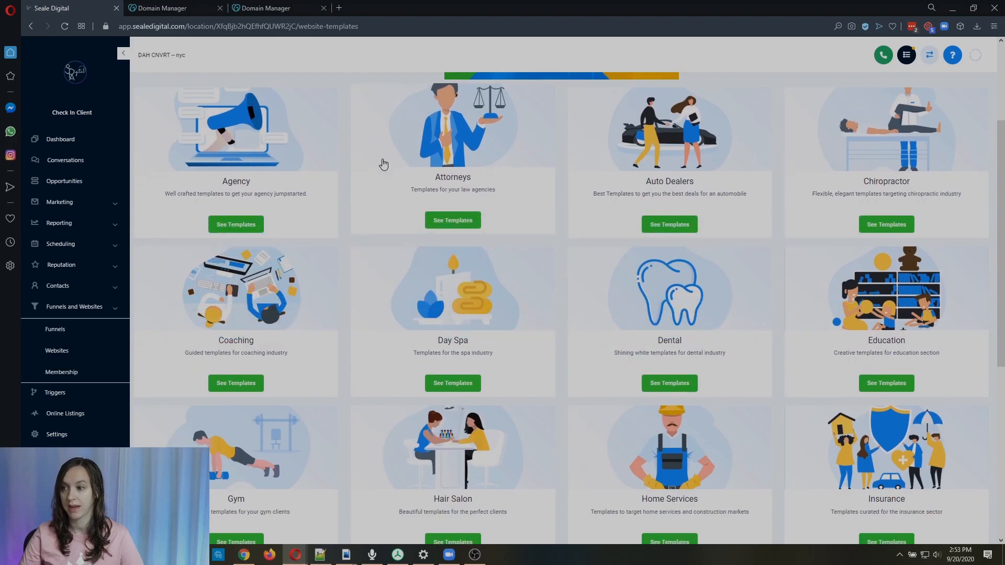
scroll(947, 332, "down", 3)
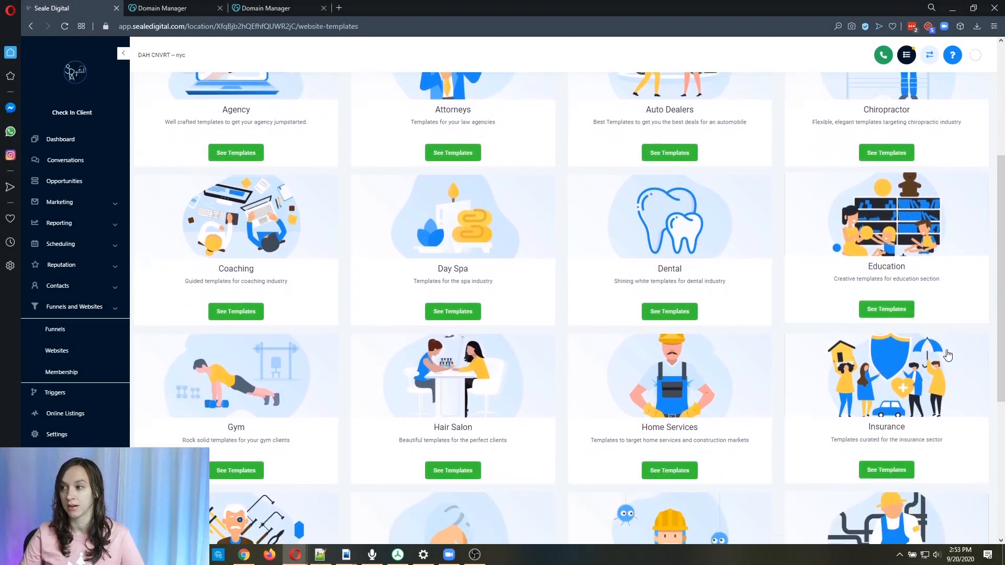
scroll(947, 352, "down", 3)
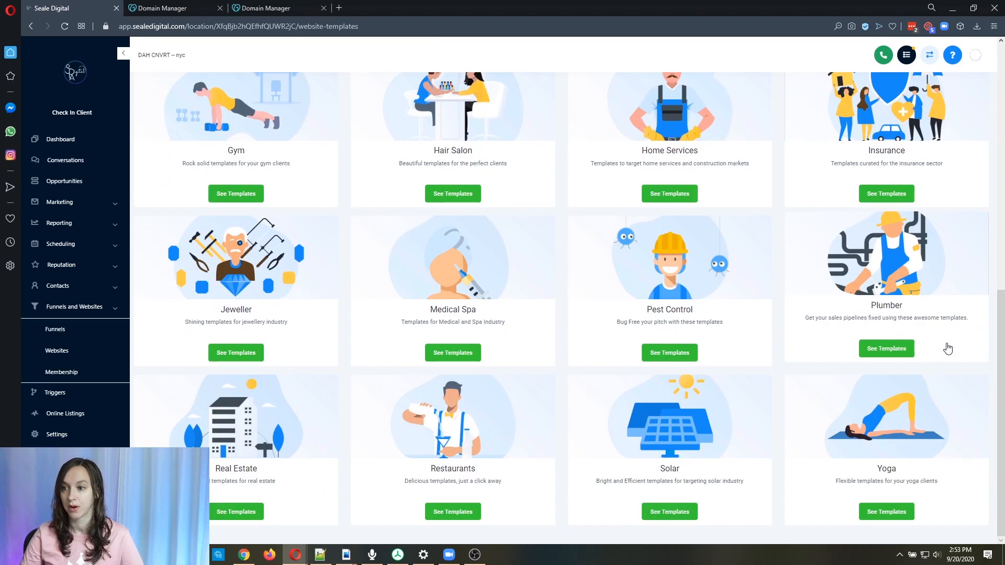
scroll(947, 348, "up", 3)
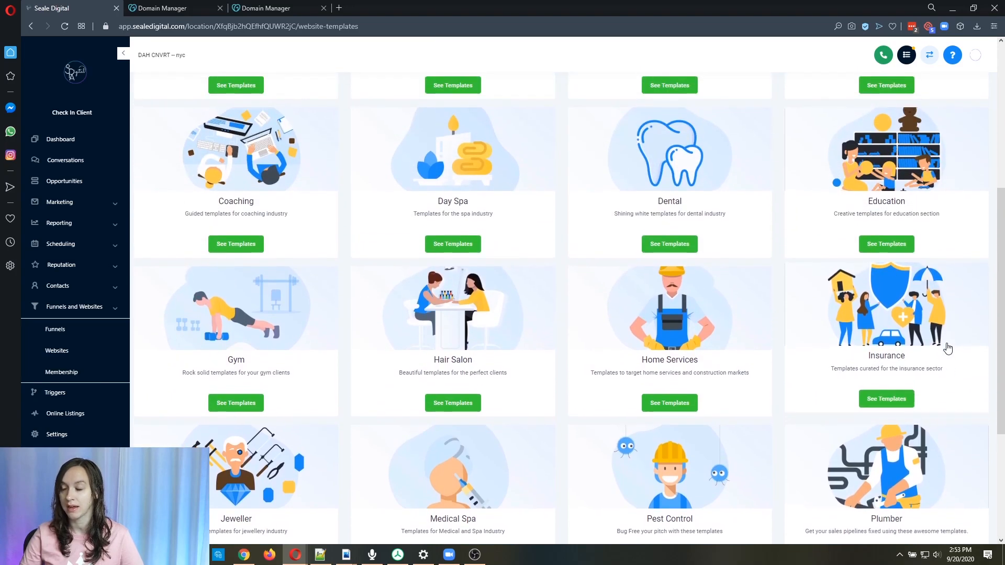
left_click(670, 404)
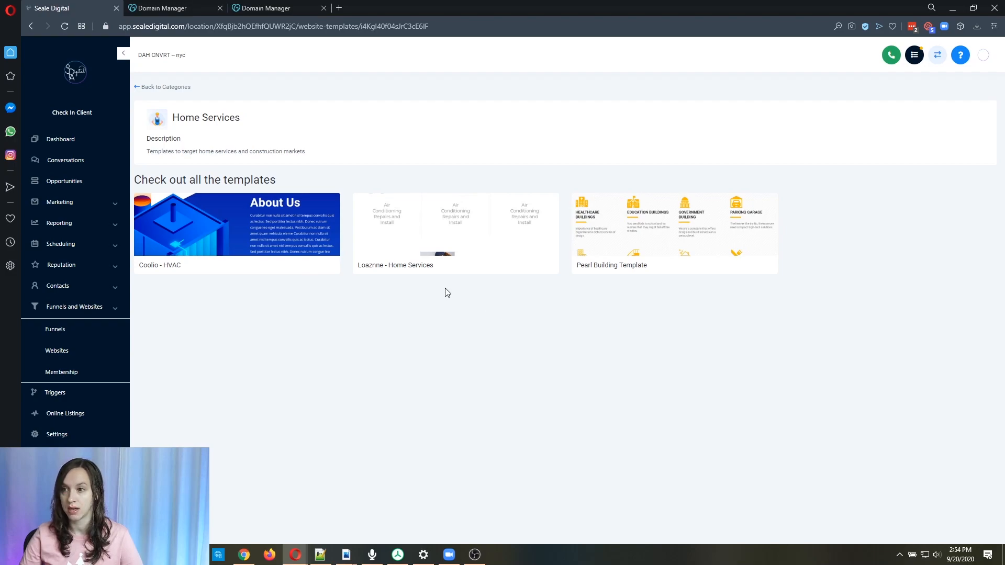
Preview the Coolio - HVAC template, accept the free-template terms and get the template.
left_click(283, 245)
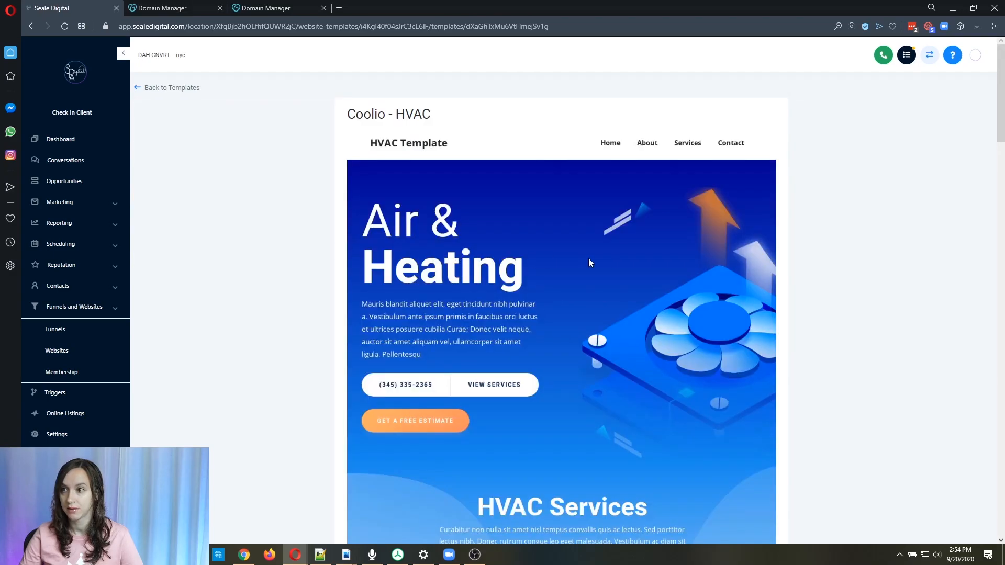
scroll(633, 259, "down", 4)
scroll(633, 260, "down", 8)
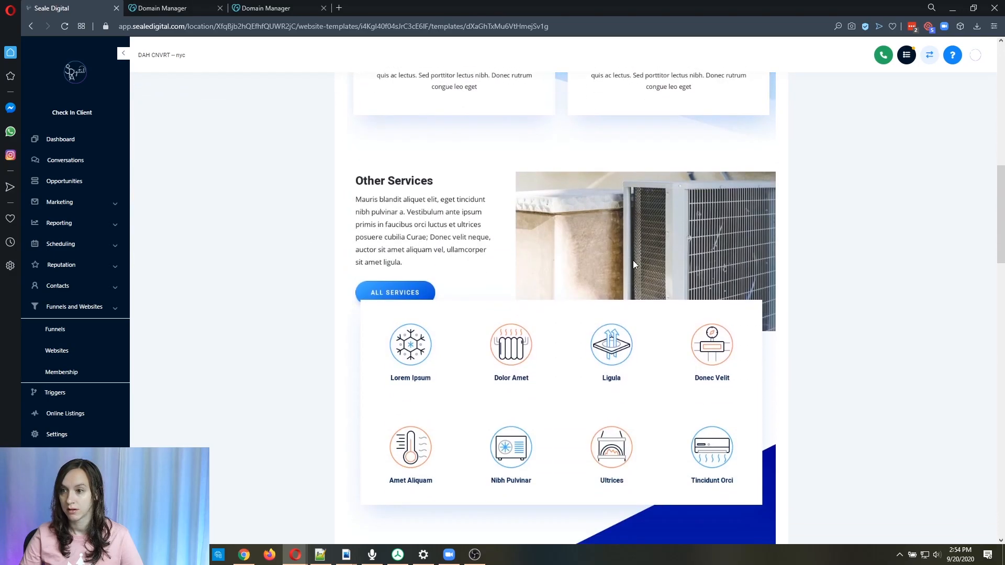
scroll(633, 260, "down", 12)
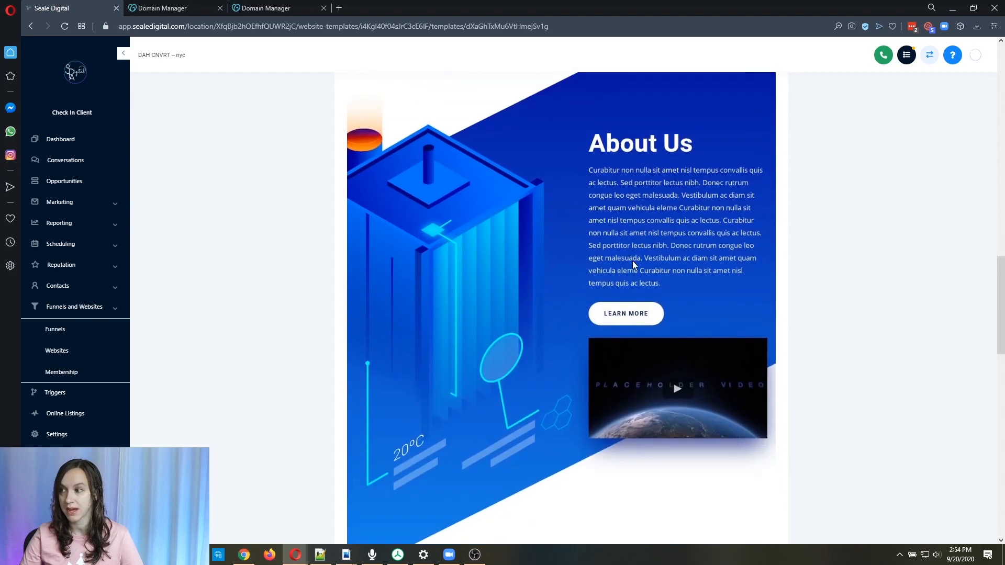
scroll(635, 266, "down", 4)
scroll(634, 265, "down", 5)
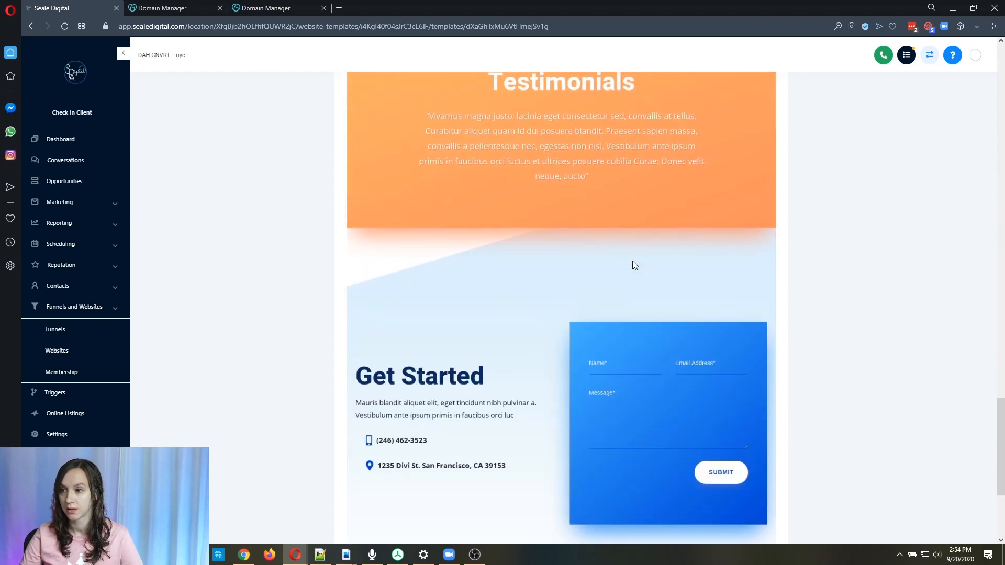
scroll(634, 264, "down", 4)
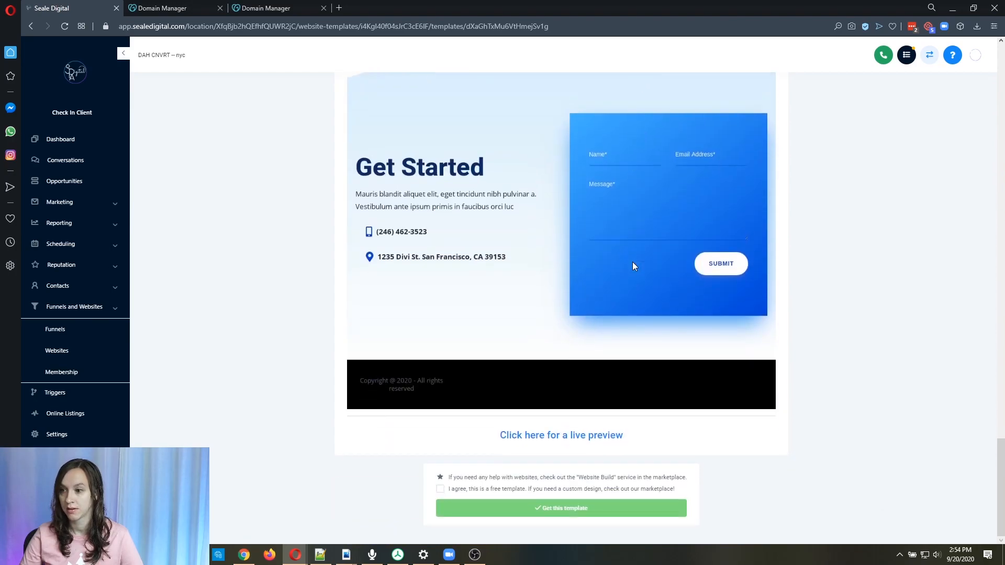
left_click(439, 490)
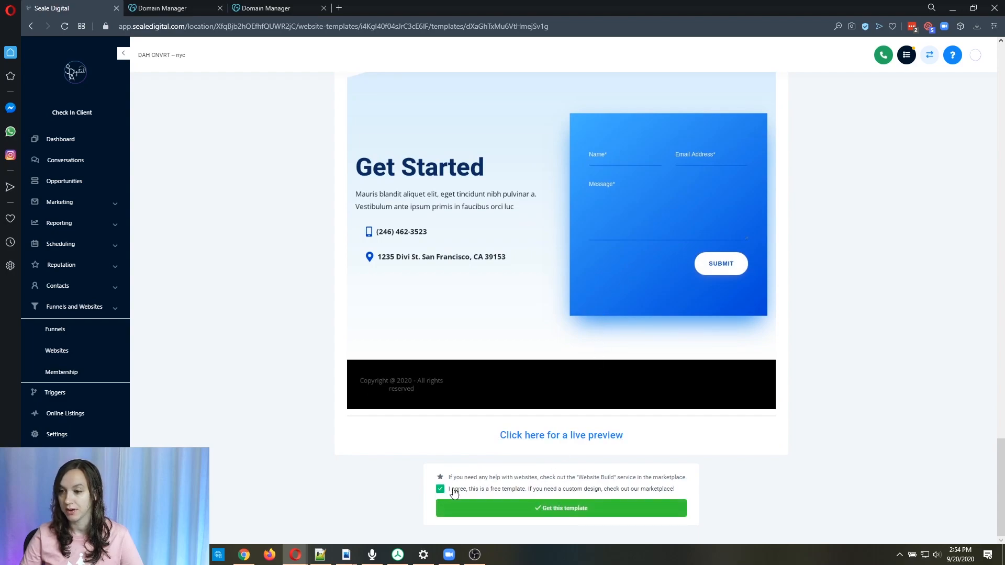
left_click(596, 512)
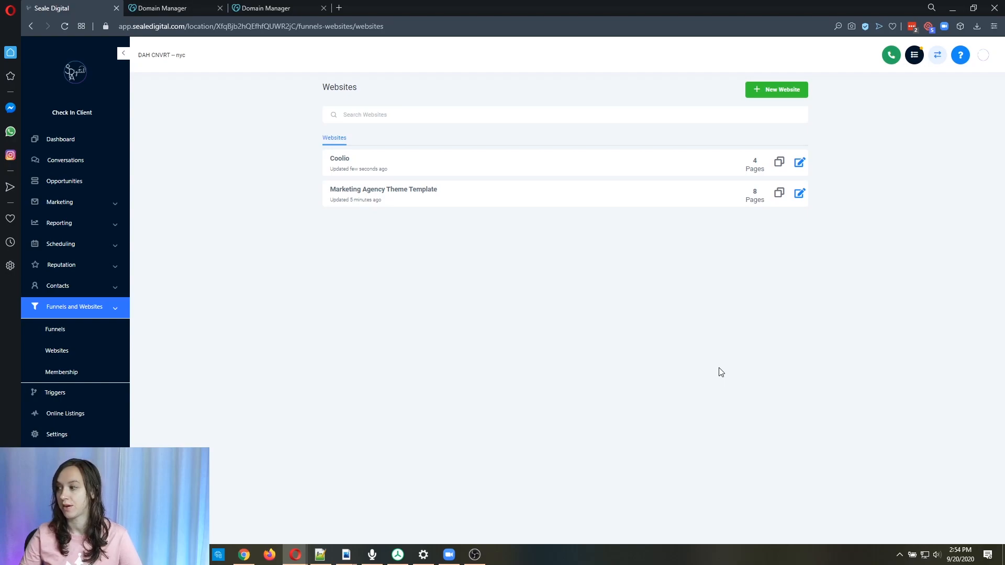
Open the Coolio website and add a new page named test.
left_click(344, 159)
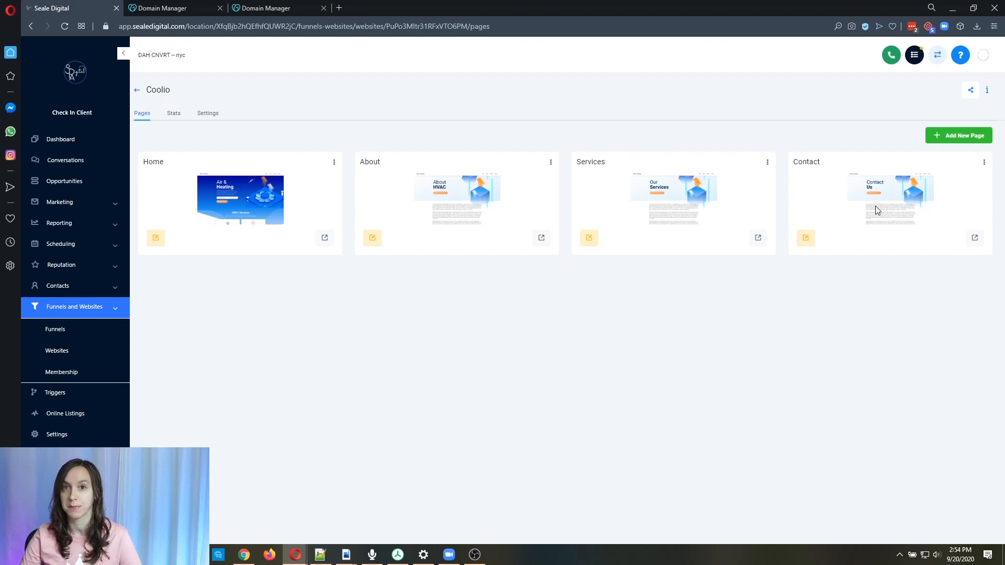
left_click(964, 138)
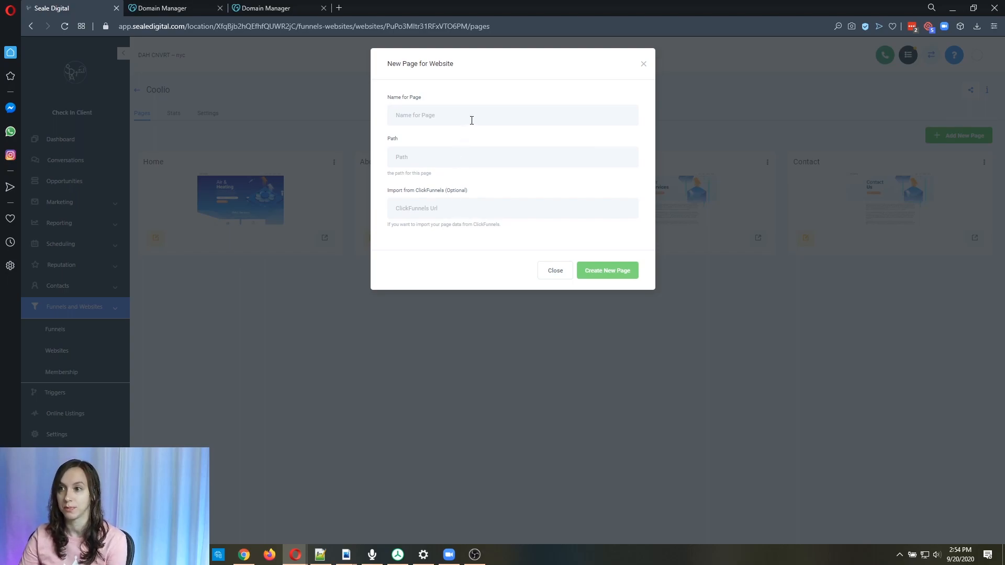
type("test")
left_click(607, 271)
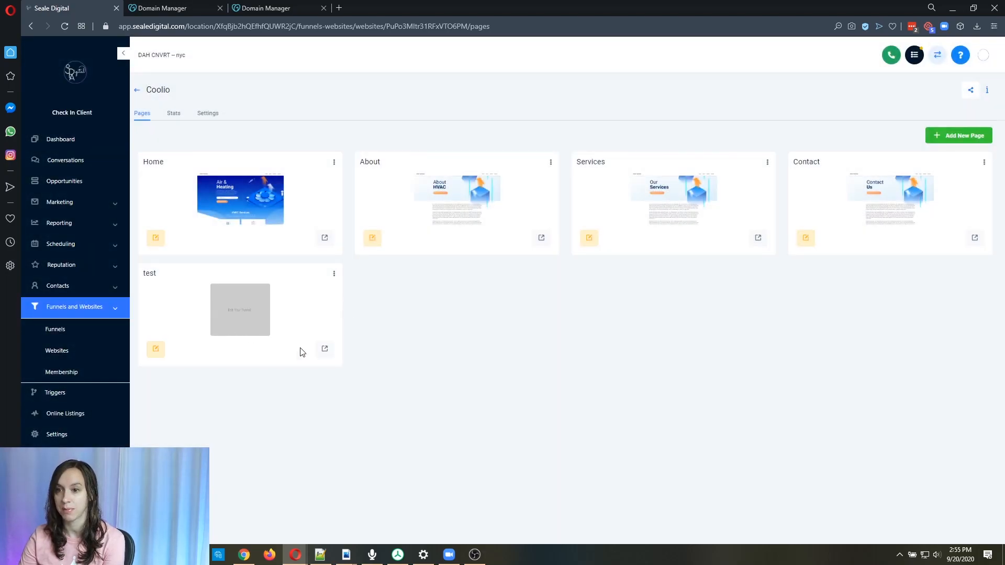
Edit the test page and add a full-width section containing a one-column row.
left_click(159, 352)
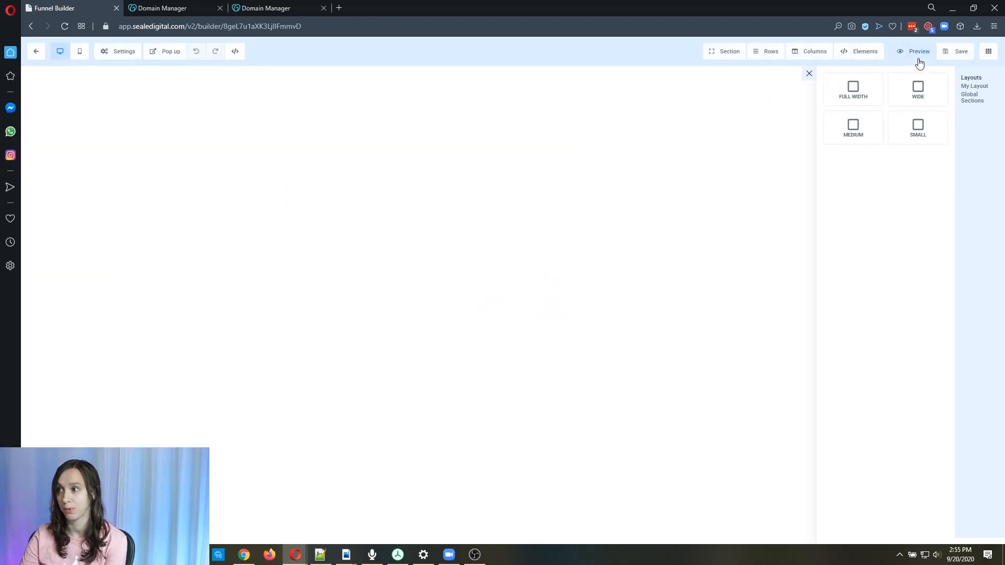
left_click(860, 103)
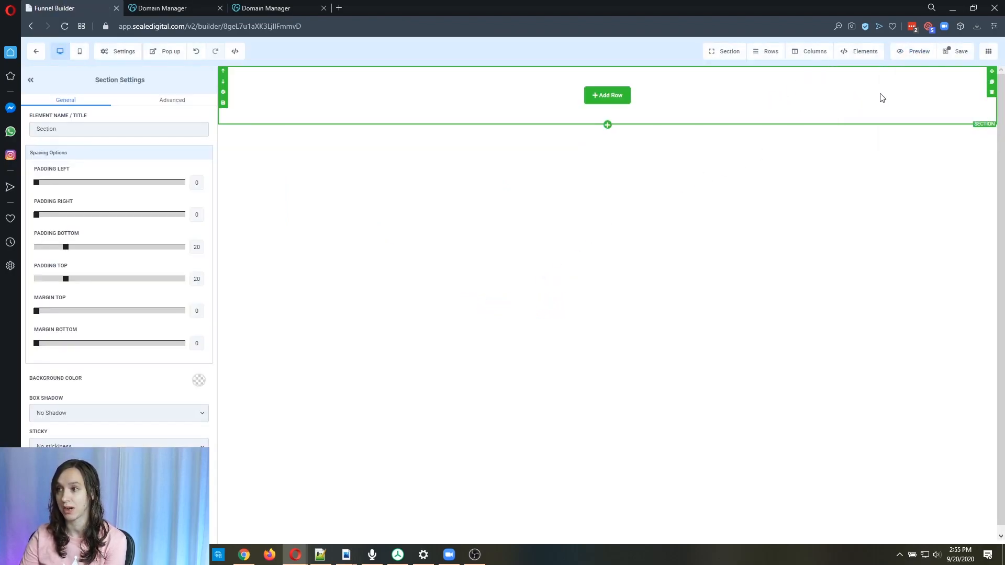
left_click(612, 102)
left_click(897, 118)
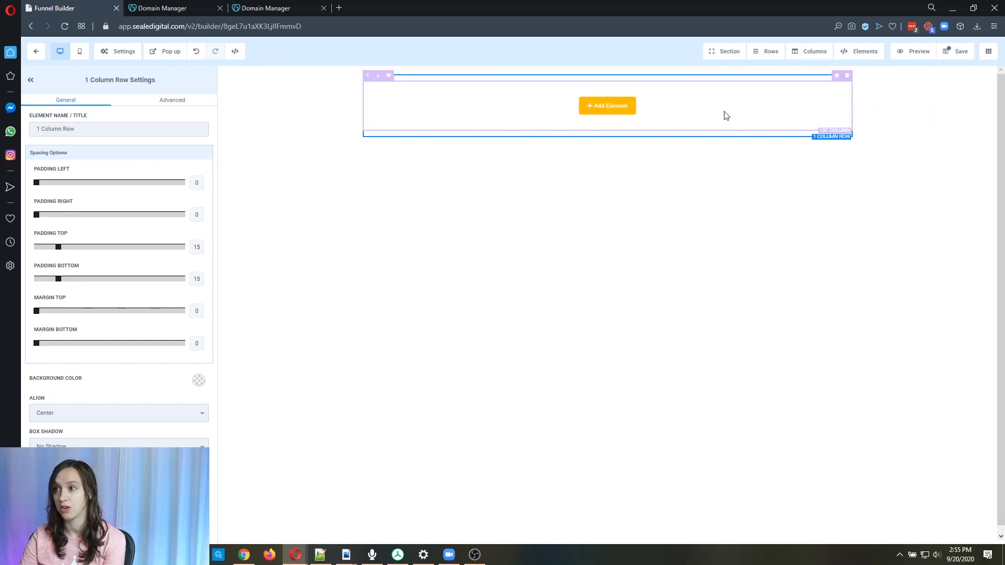
Add a headline element and a paragraph element to the row.
left_click(611, 109)
left_click(852, 133)
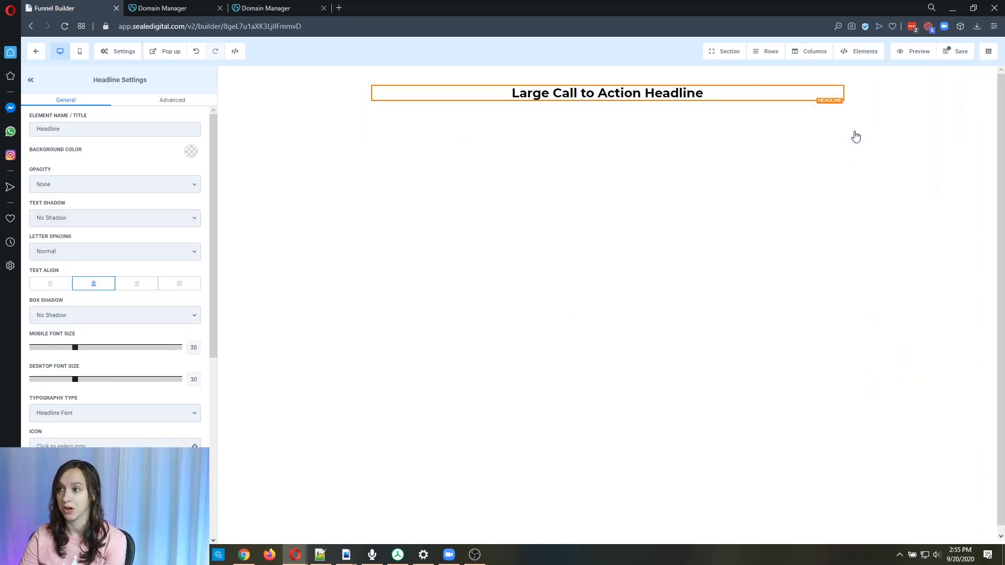
left_click(607, 103)
left_click(848, 170)
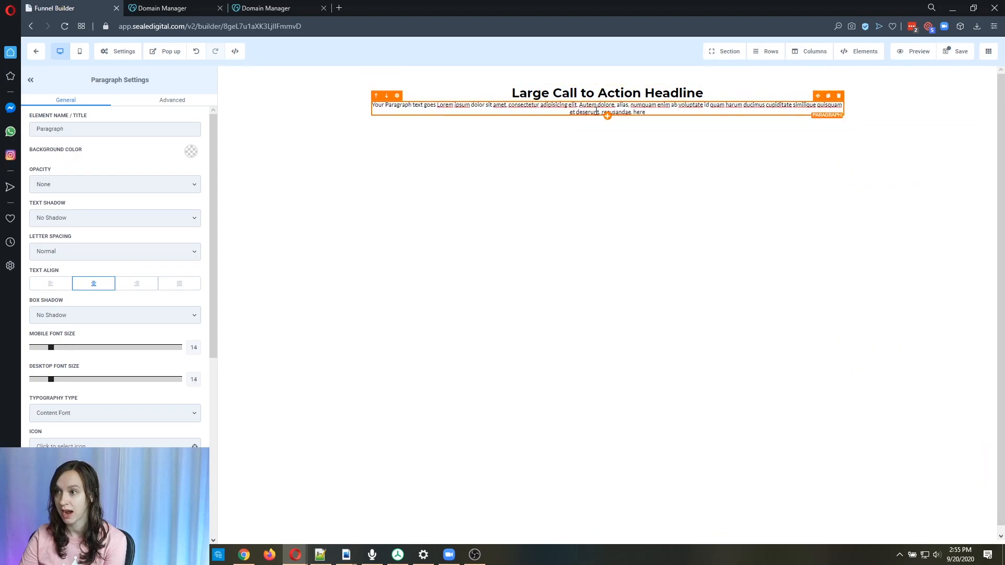
Add a bullet list element below the paragraph.
left_click(607, 116)
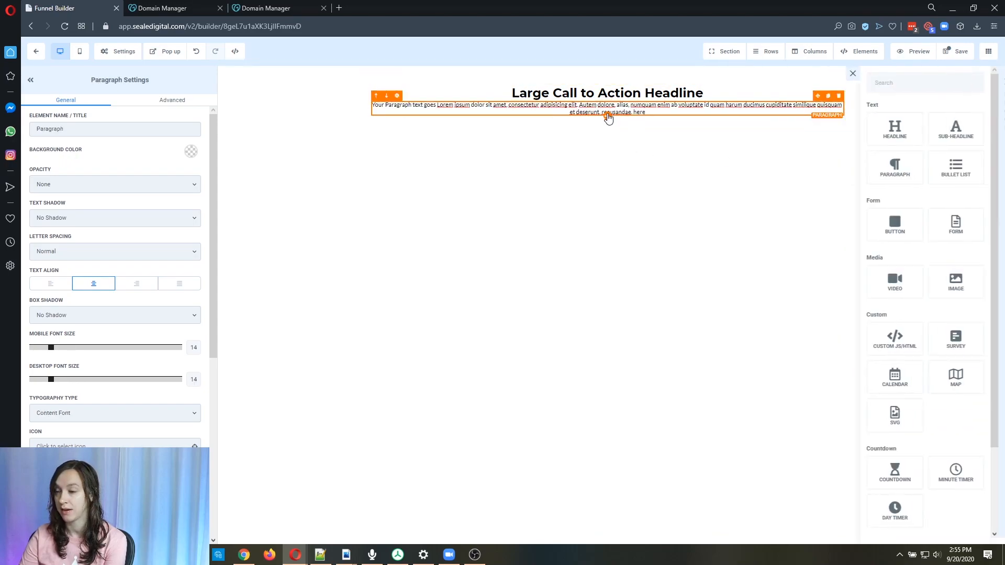
scroll(878, 236, "down", 2)
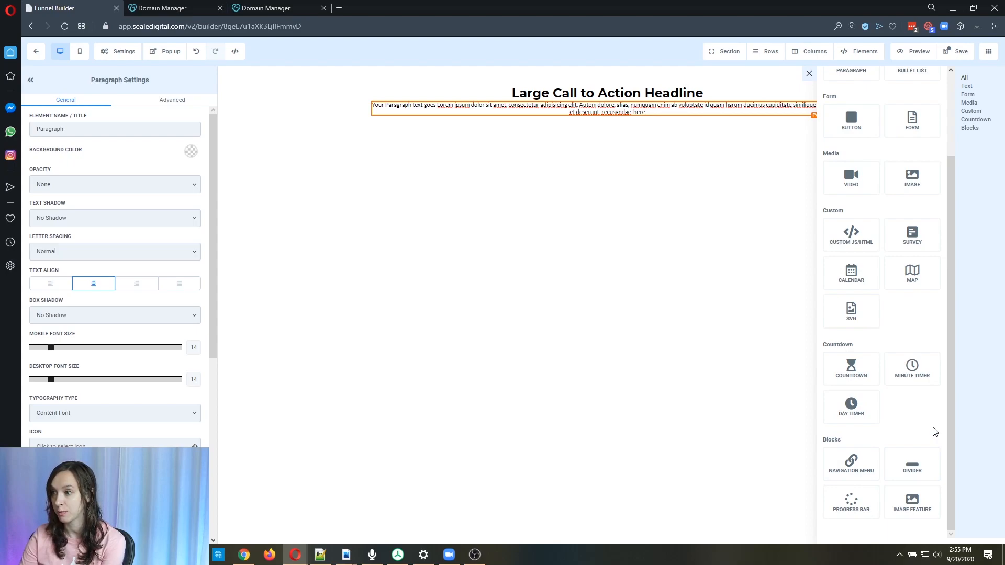
scroll(933, 424, "up", 3)
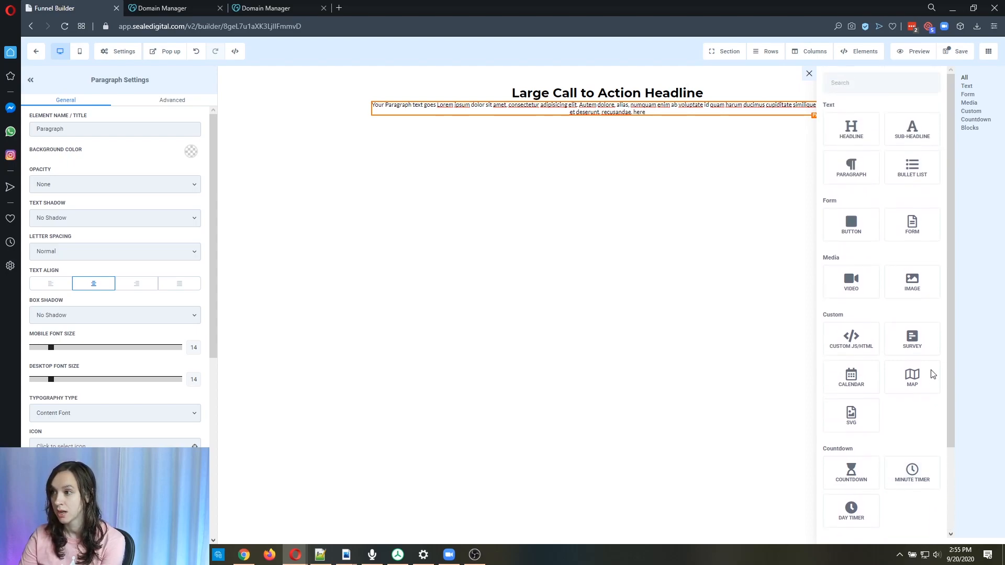
left_click(912, 166)
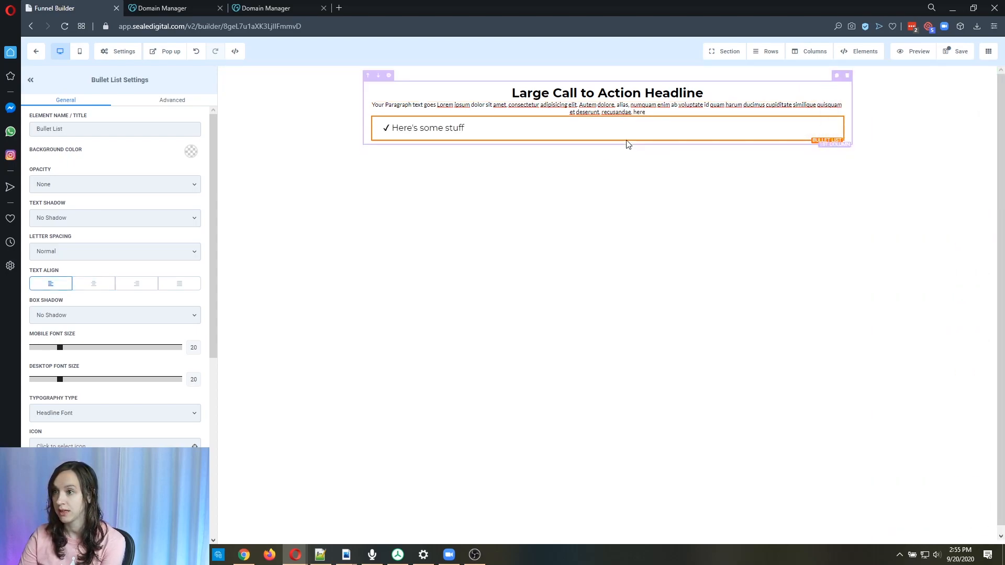
Add a map element below the bullet list and save the page.
left_click(608, 140)
scroll(915, 272, "down", 2)
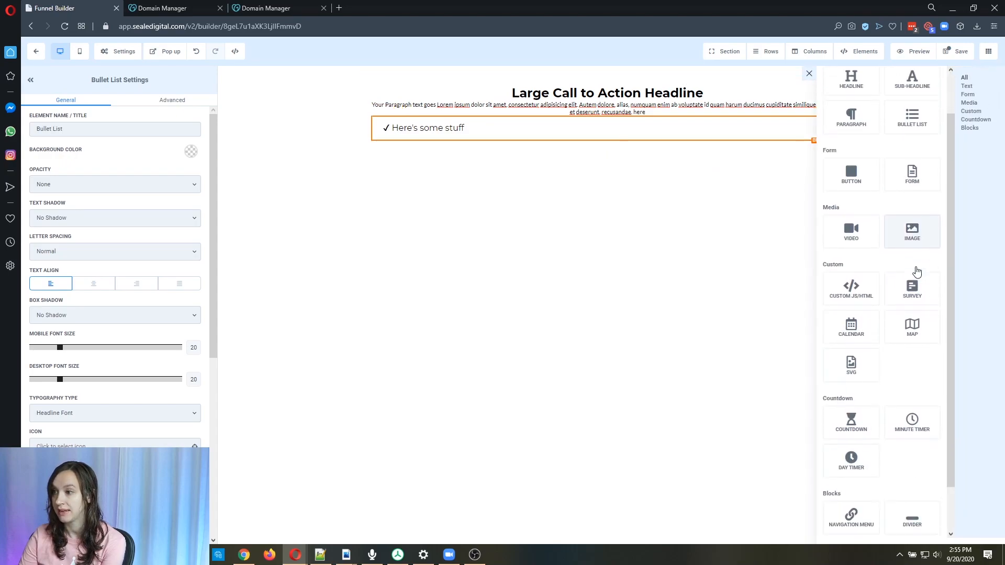
left_click_drag(912, 275, 592, 138)
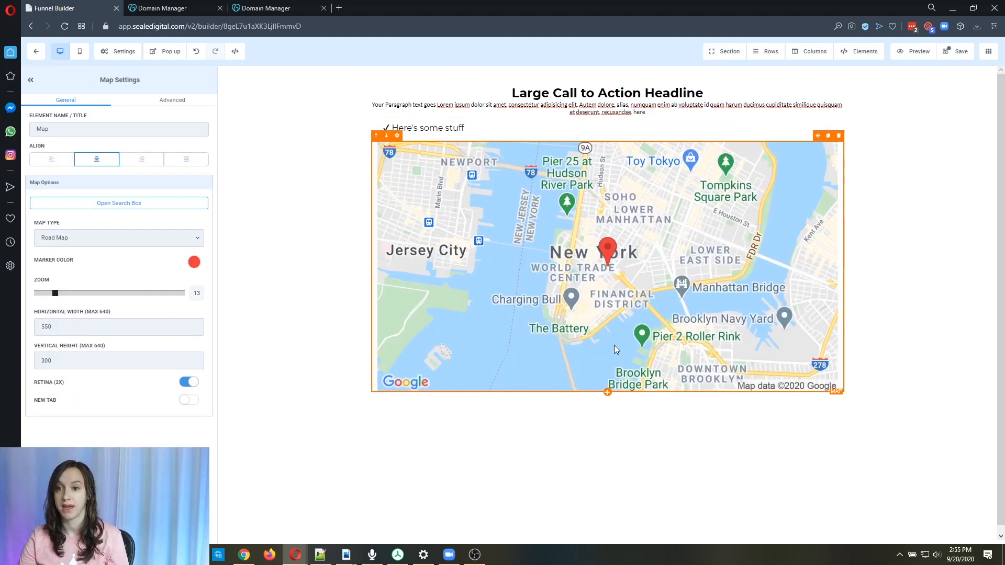
left_click(960, 51)
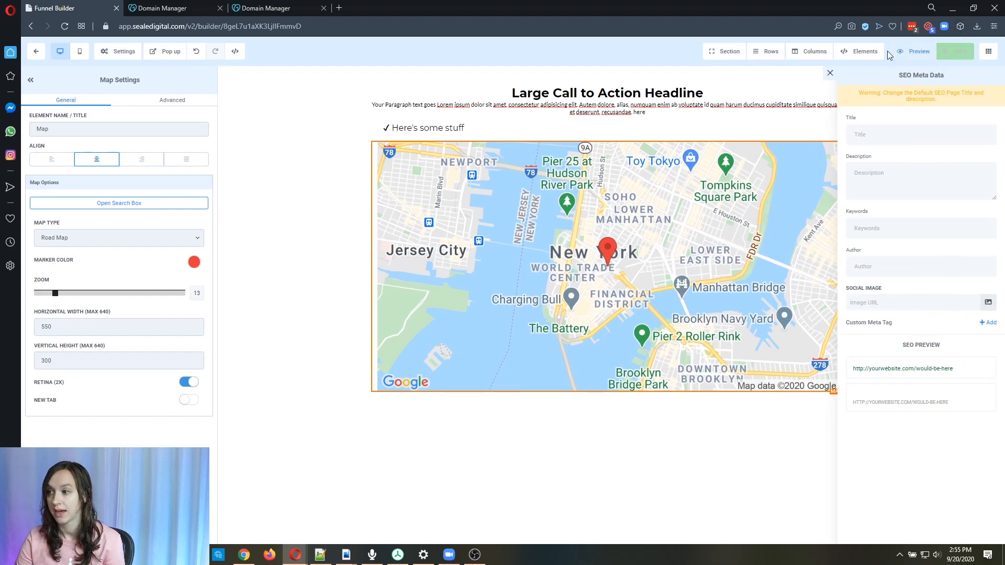
Return to the Coolio pages, open the Home page in the builder and scroll through its sections.
left_click(36, 51)
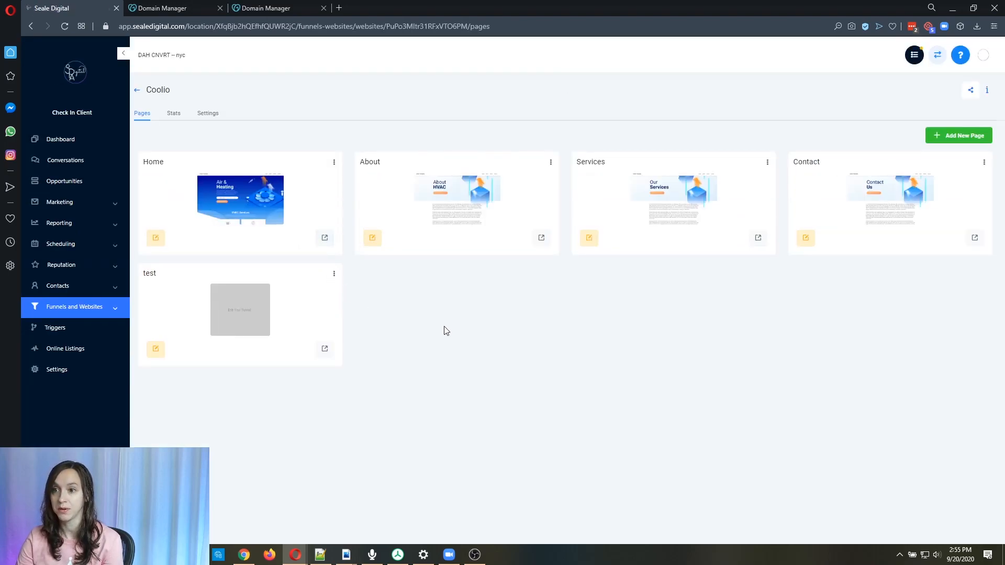
left_click(160, 239)
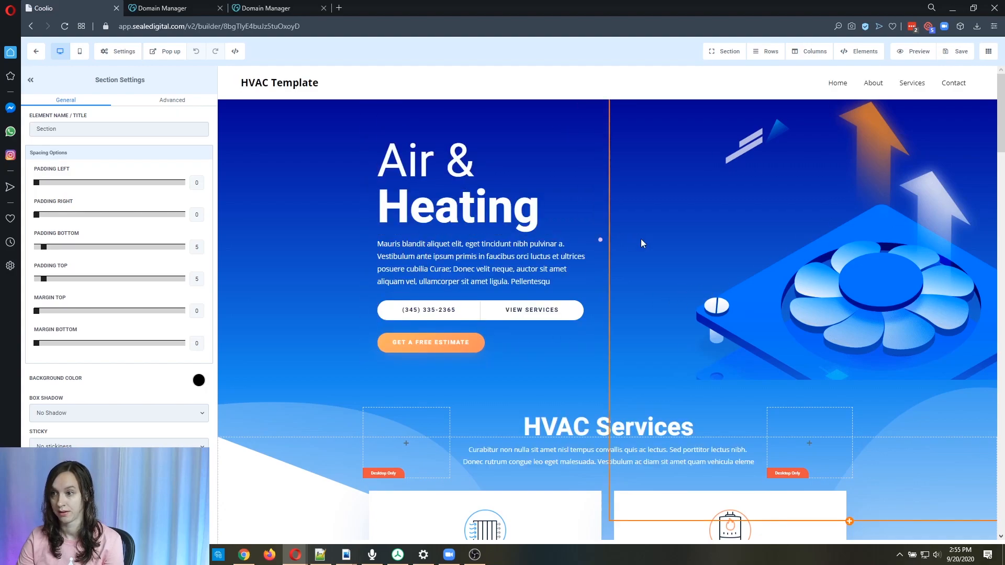
scroll(642, 243, "down", 2)
scroll(643, 243, "down", 9)
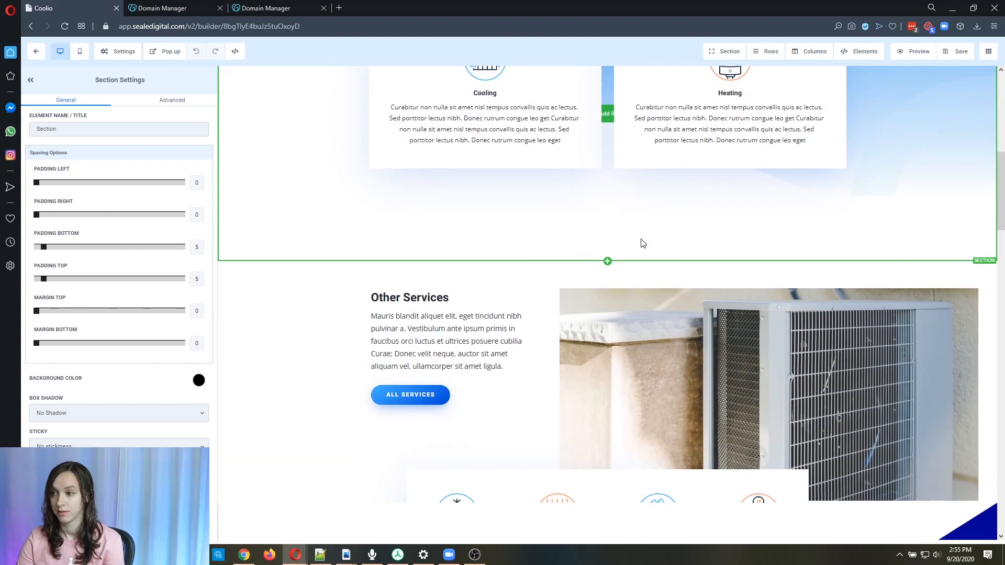
scroll(643, 242, "down", 4)
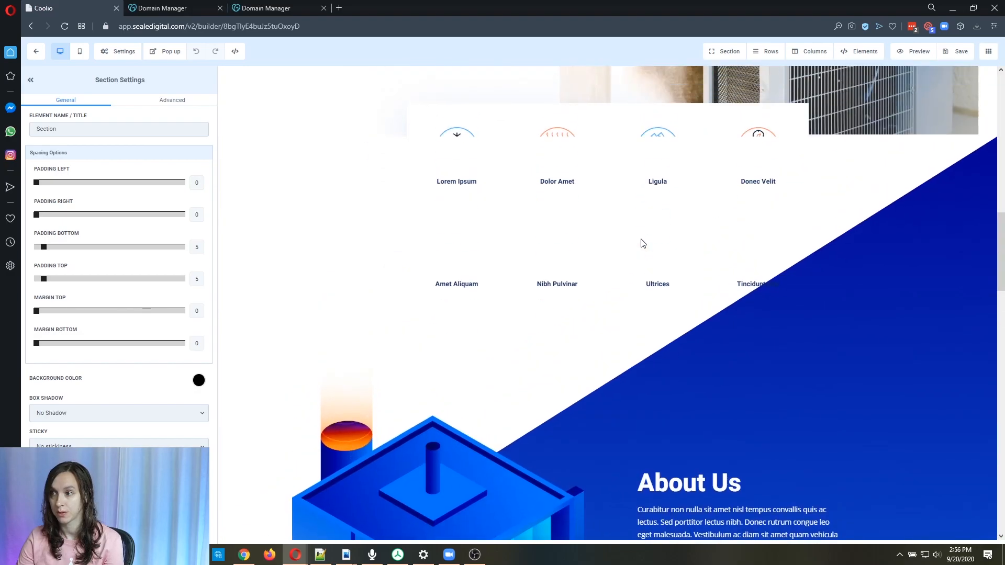
scroll(641, 239, "down", 8)
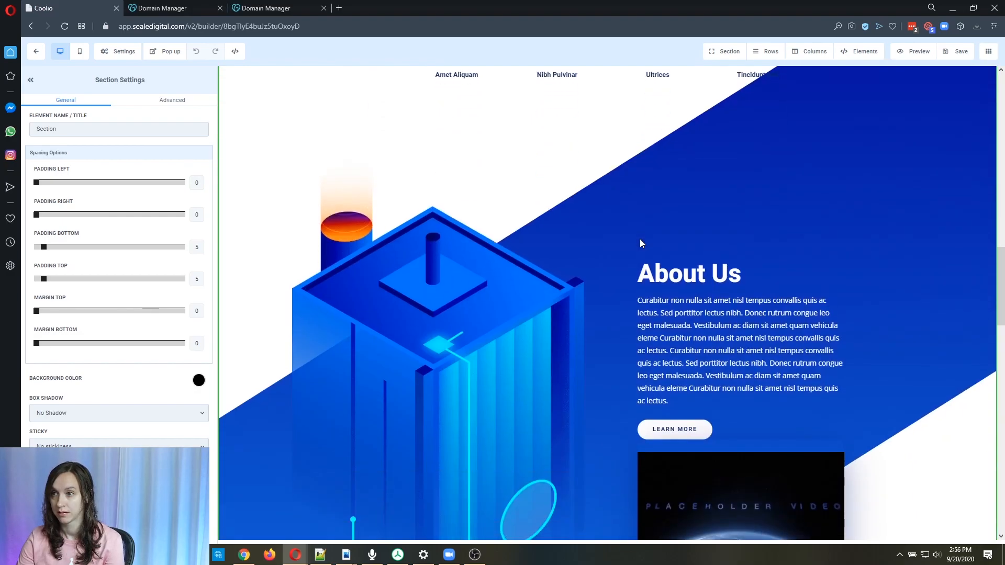
scroll(640, 239, "down", 10)
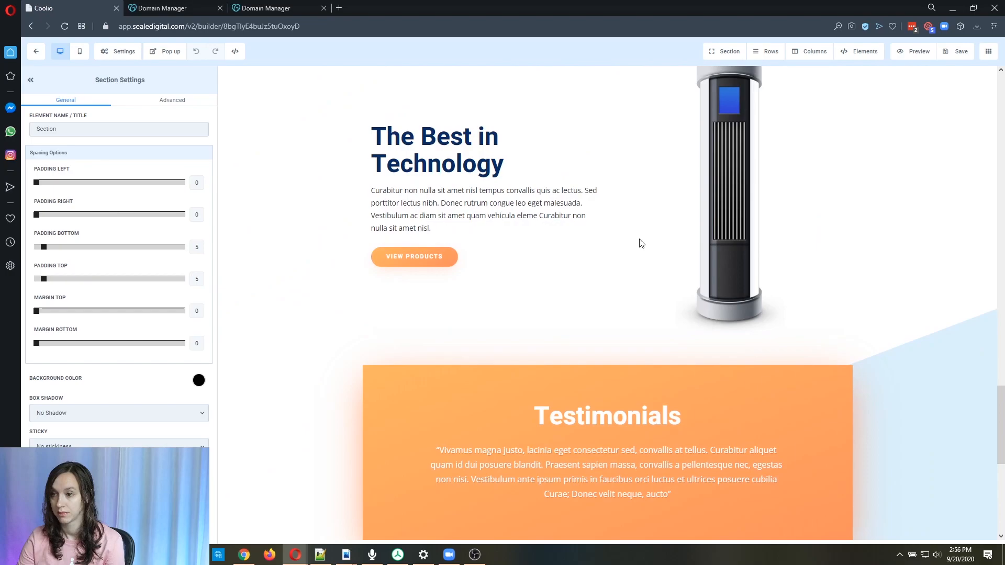
Scroll through the Home page, exit the builder and open the Coolio website's settings.
scroll(639, 239, "down", 2)
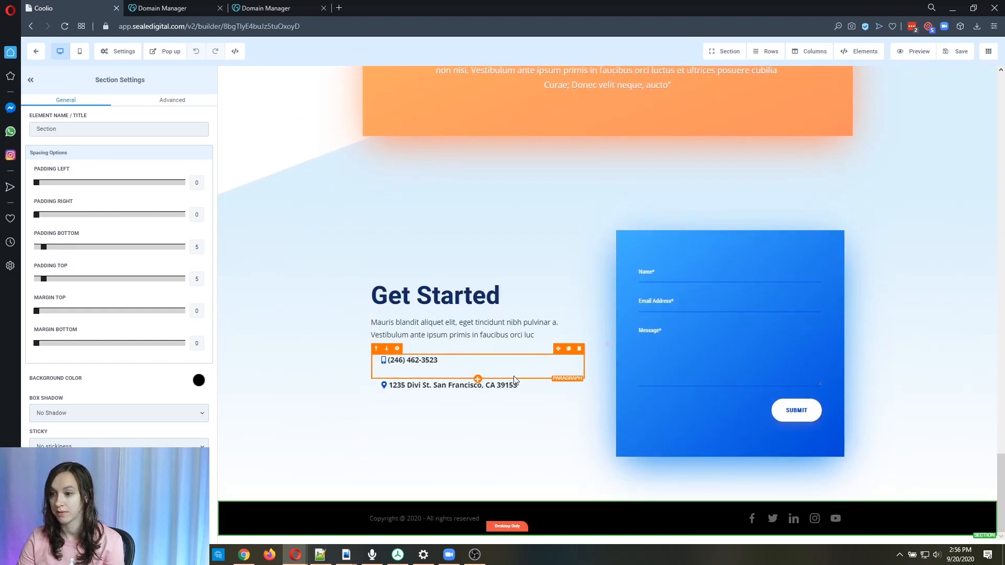
scroll(665, 354, "up", 12)
scroll(665, 349, "up", 15)
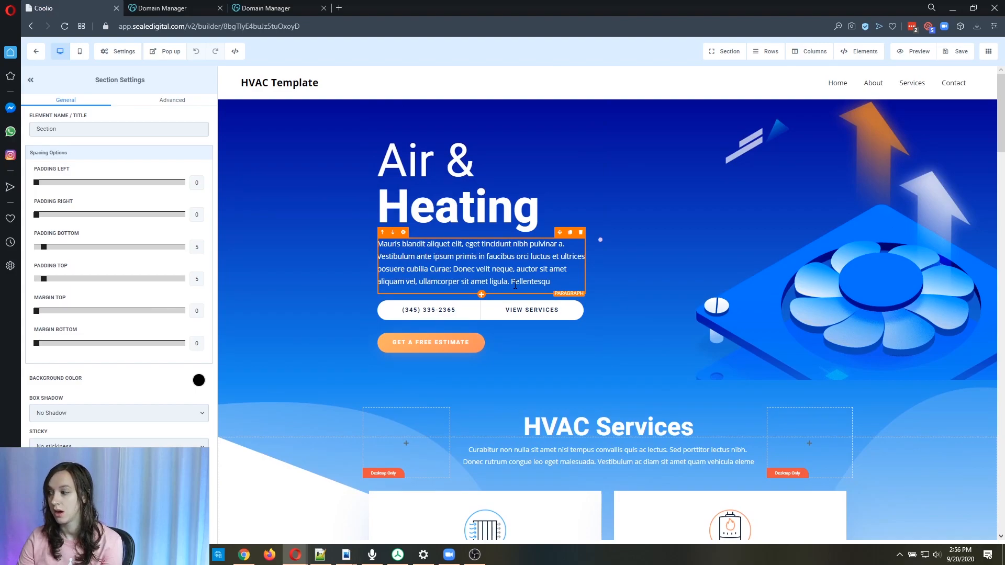
left_click(36, 51)
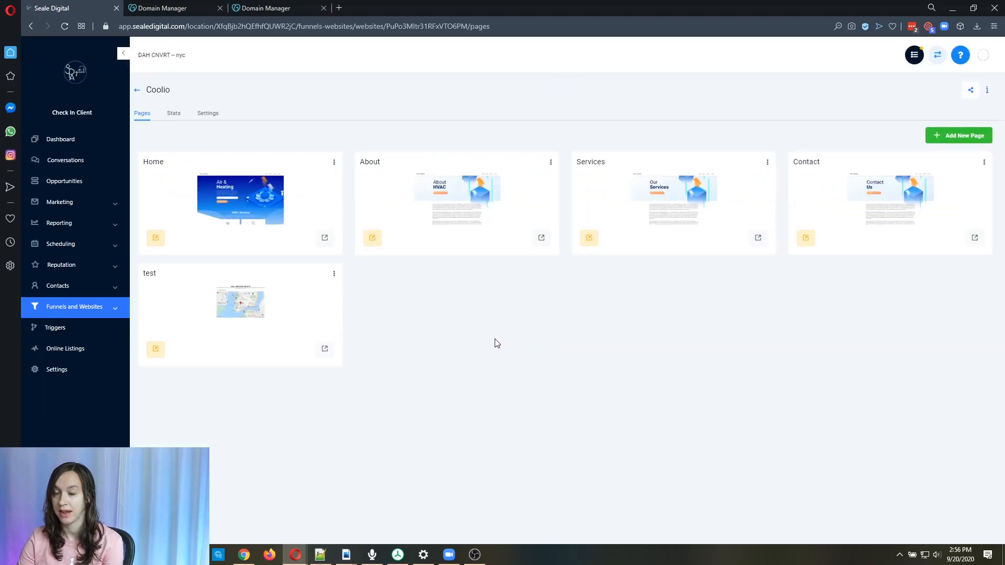
left_click(172, 113)
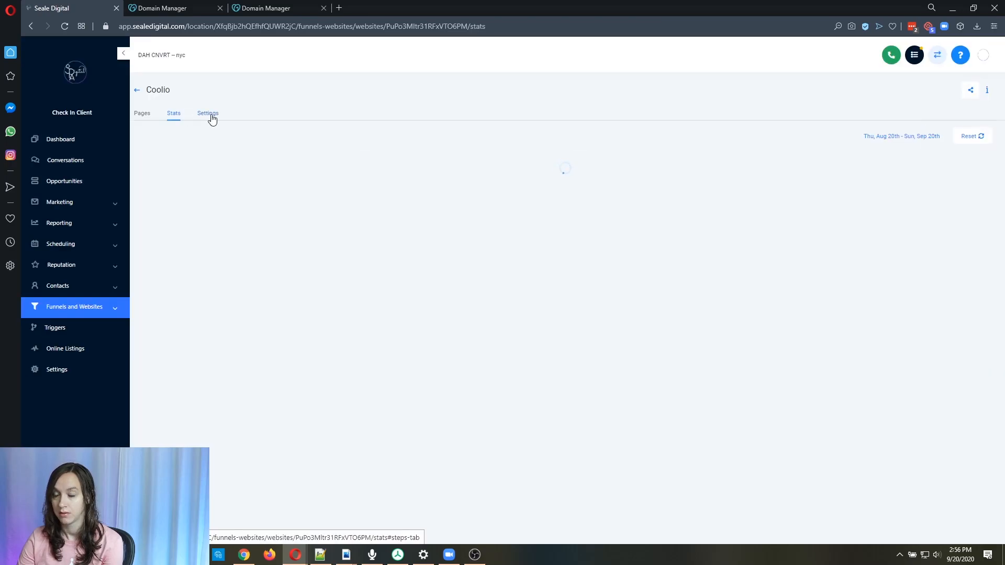
left_click(210, 115)
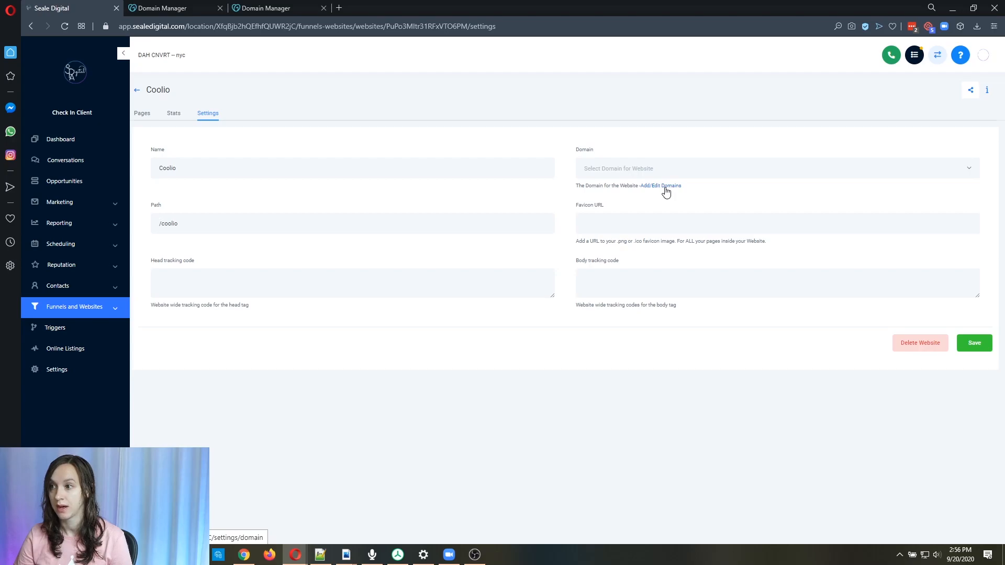
Open domain management, start adding a new domain and enter test.movemyfunnel.com.
left_click(659, 187)
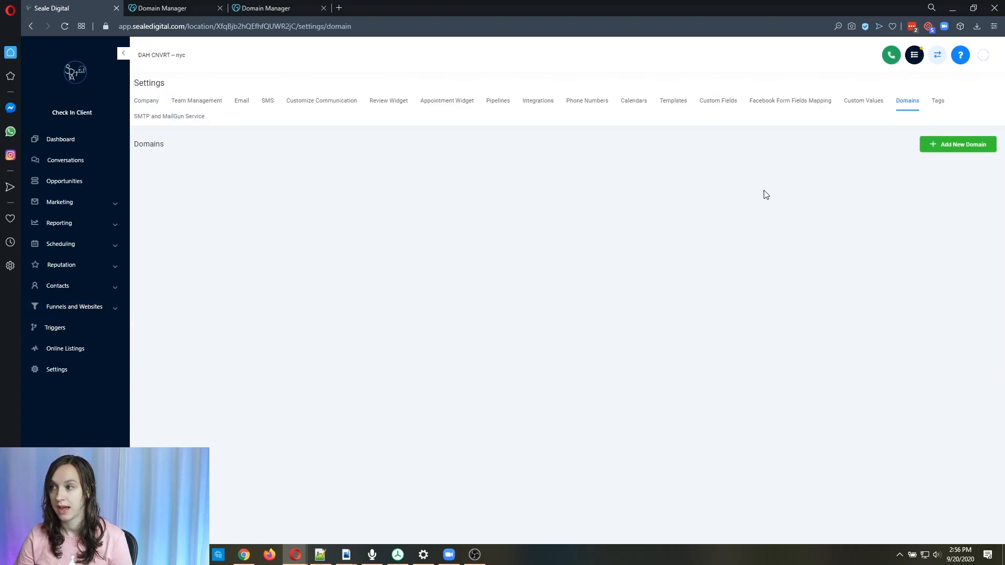
left_click(975, 148)
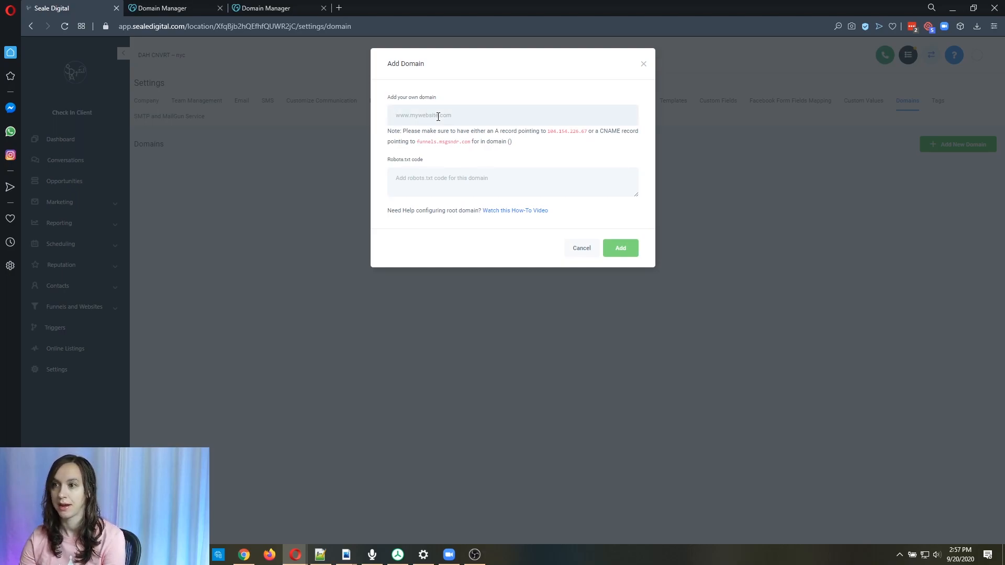
type("test.")
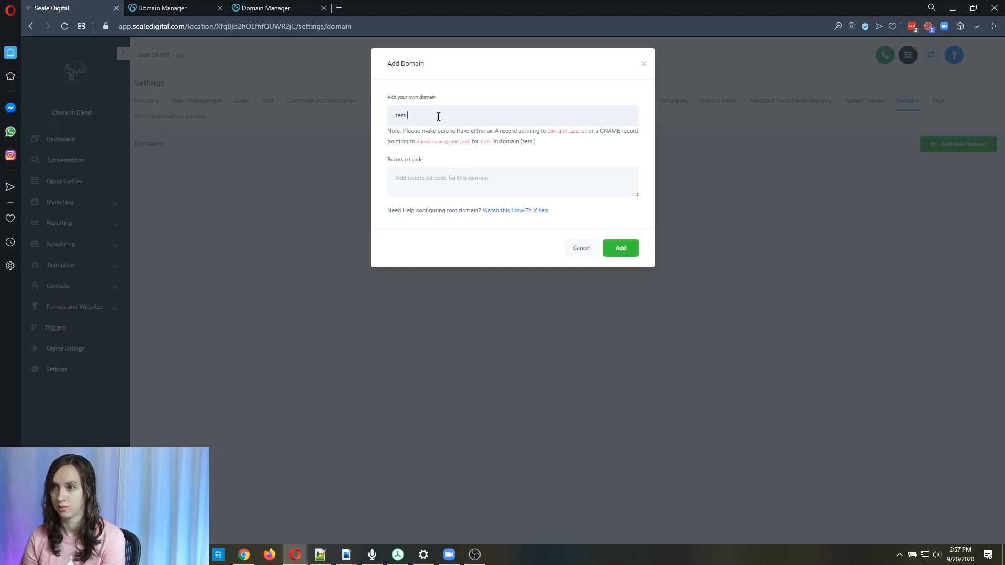
type("movemyfunn")
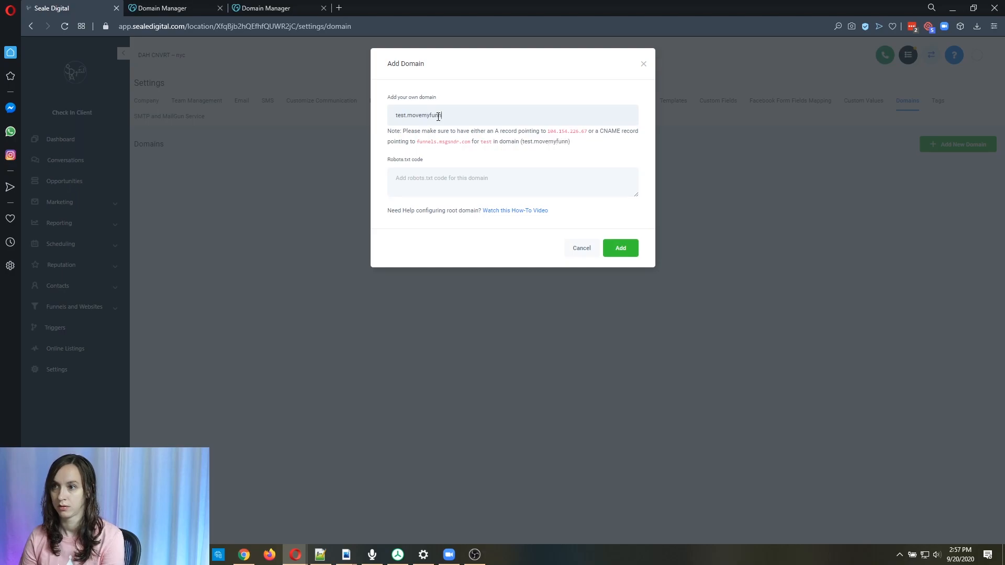
type("el.com")
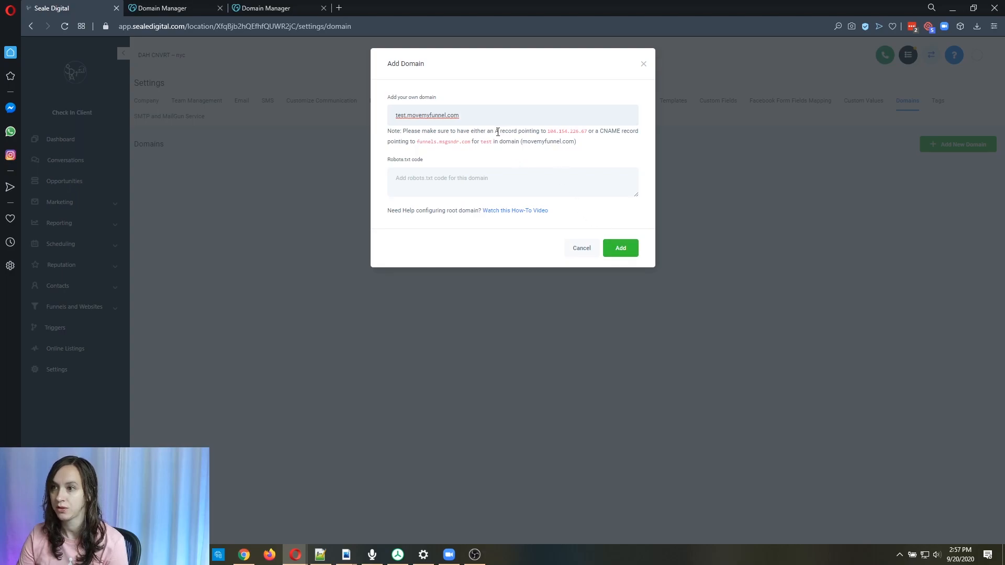
Copy the CNAME target funnels.msgsndr.com from the domain note.
left_click_drag(498, 131, 417, 142)
left_click(470, 142)
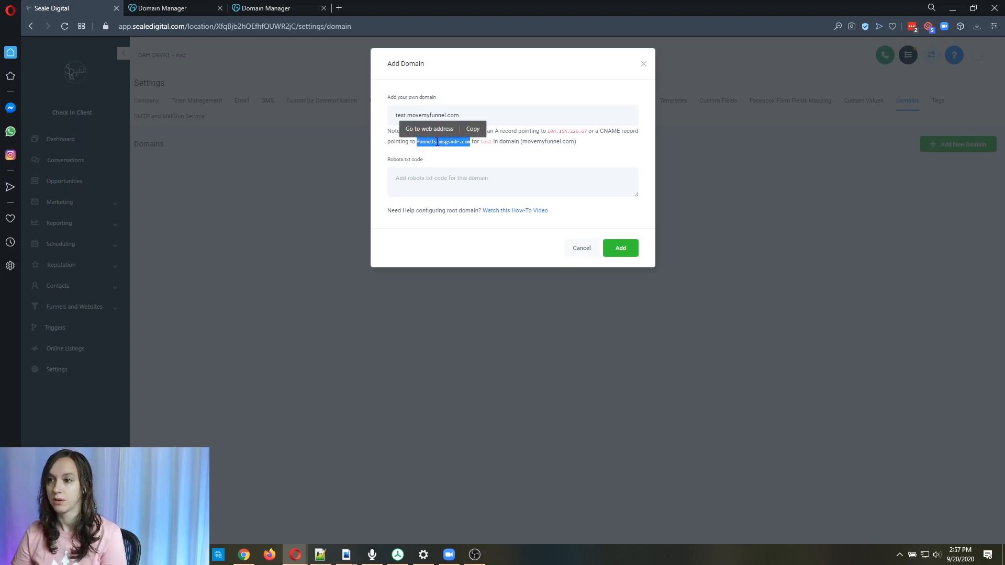
right_click(437, 142)
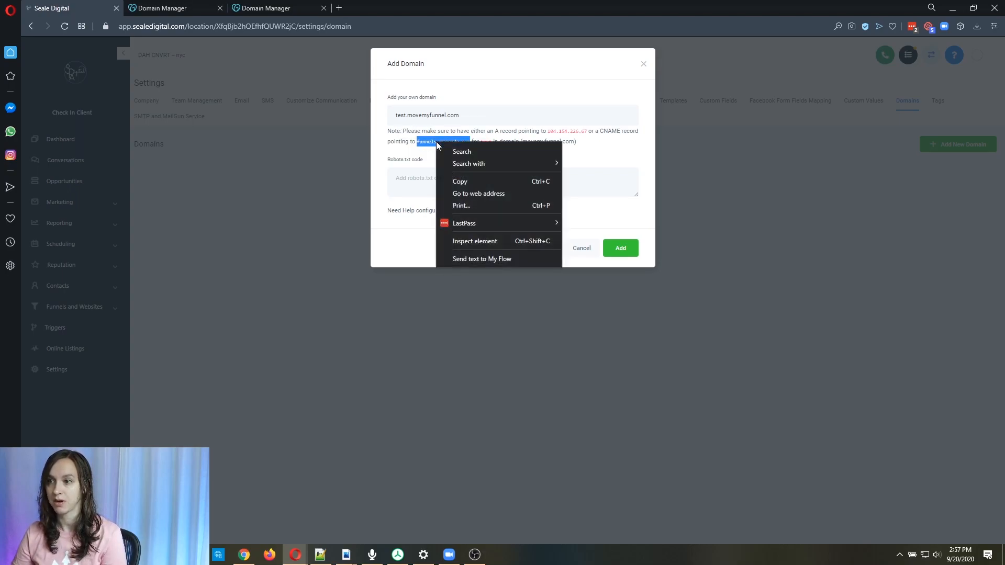
left_click(482, 179)
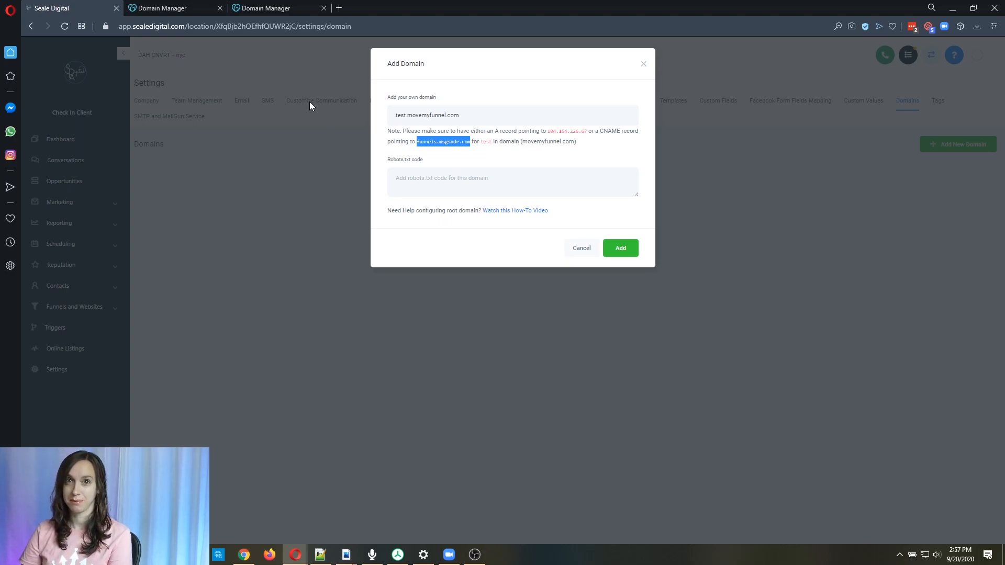
Switch to the GoDaddy tab and open DNS management for movemyfunnel.com.
left_click(155, 6)
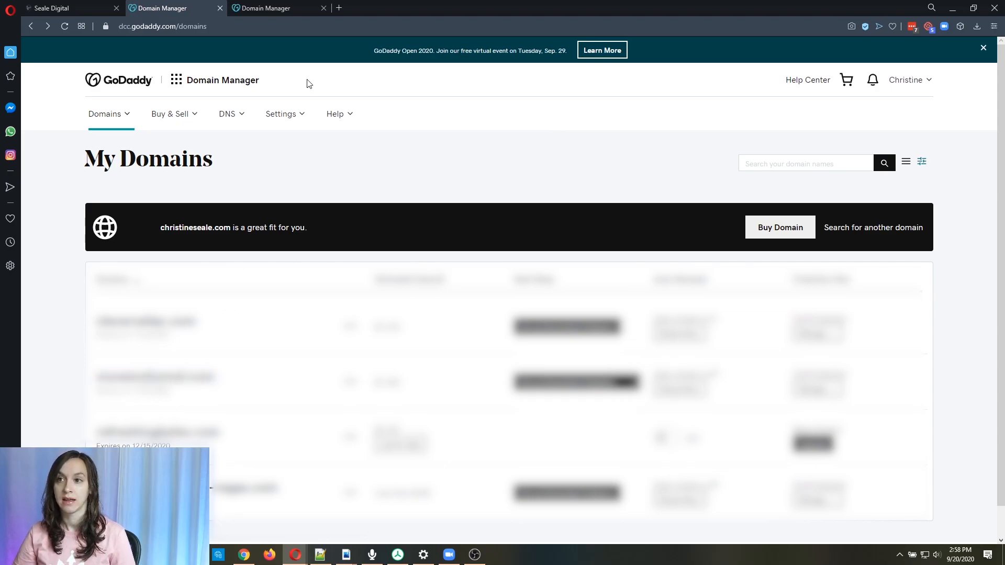
left_click(279, 9)
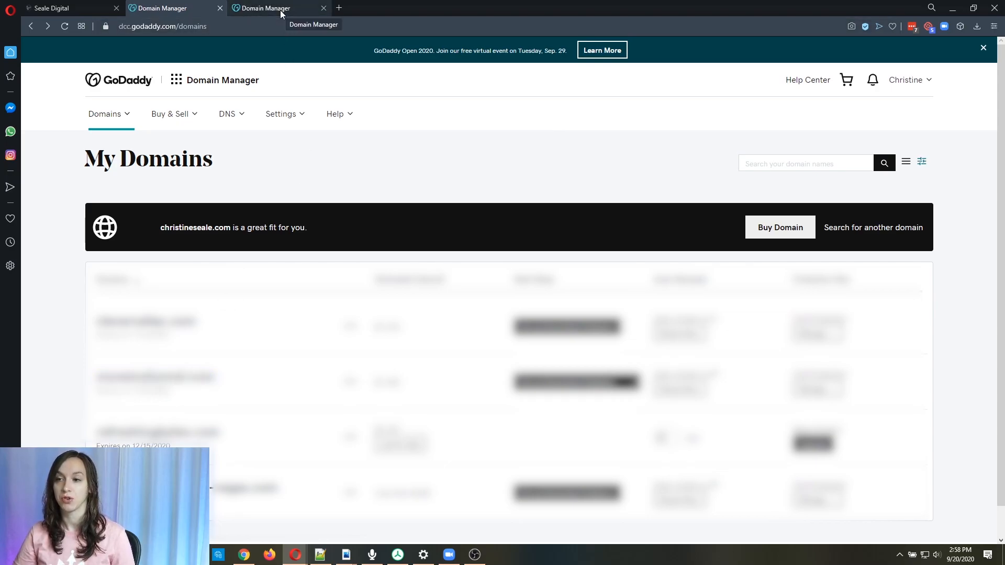
left_click(281, 9)
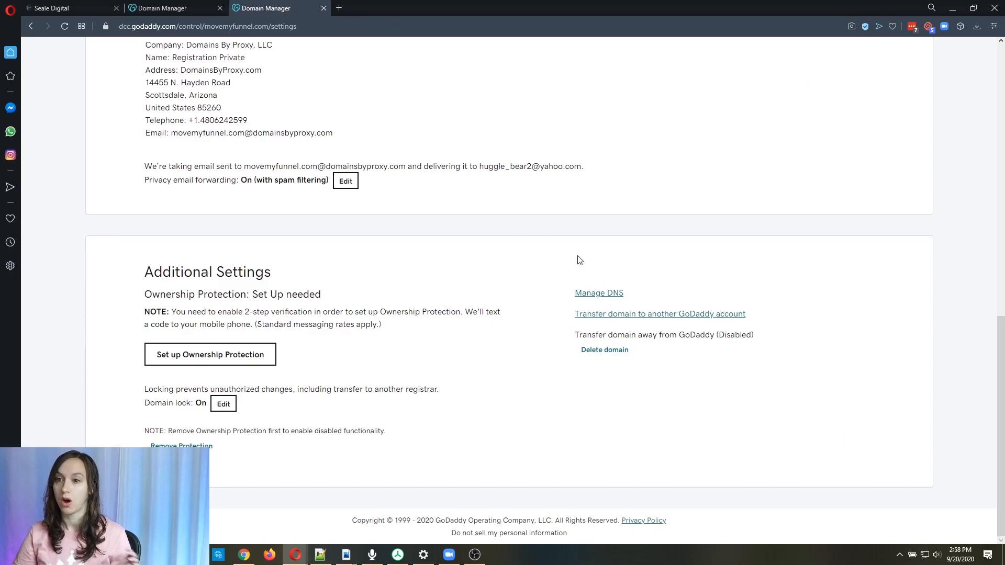
left_click(595, 297)
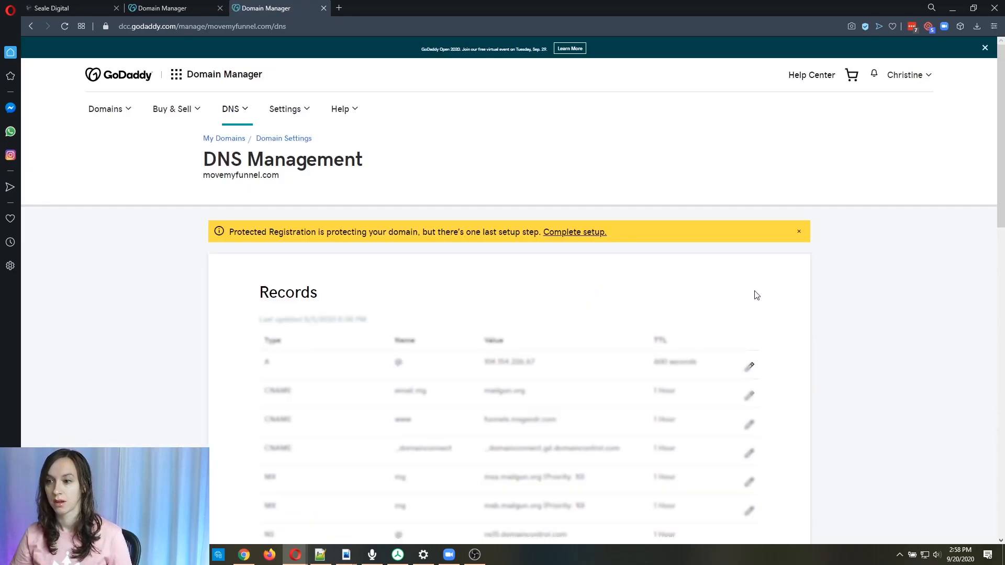
Add a new DNS record of type CNAME with the host name test.
scroll(815, 295, "down", 2)
scroll(816, 295, "down", 3)
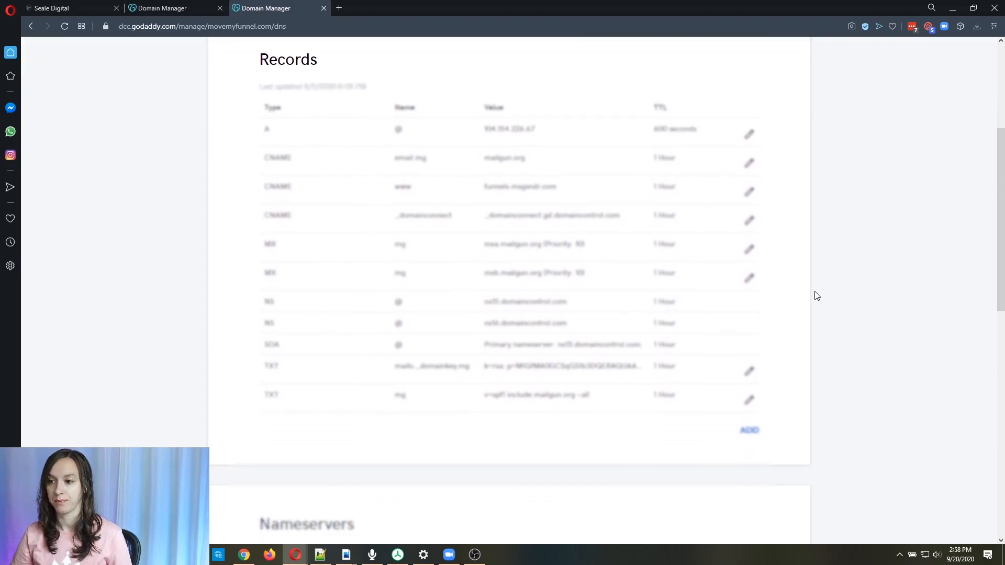
left_click(749, 402)
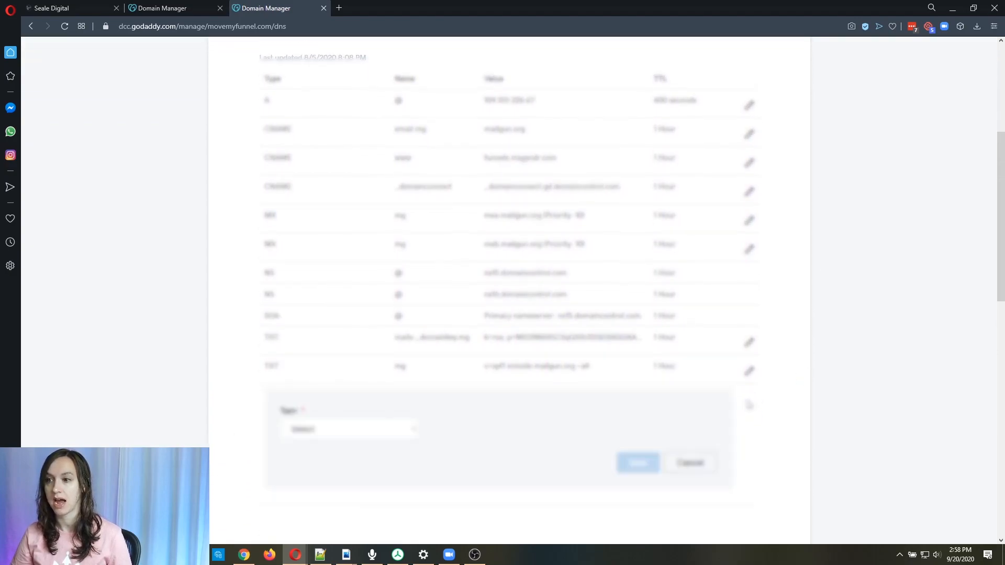
left_click(347, 430)
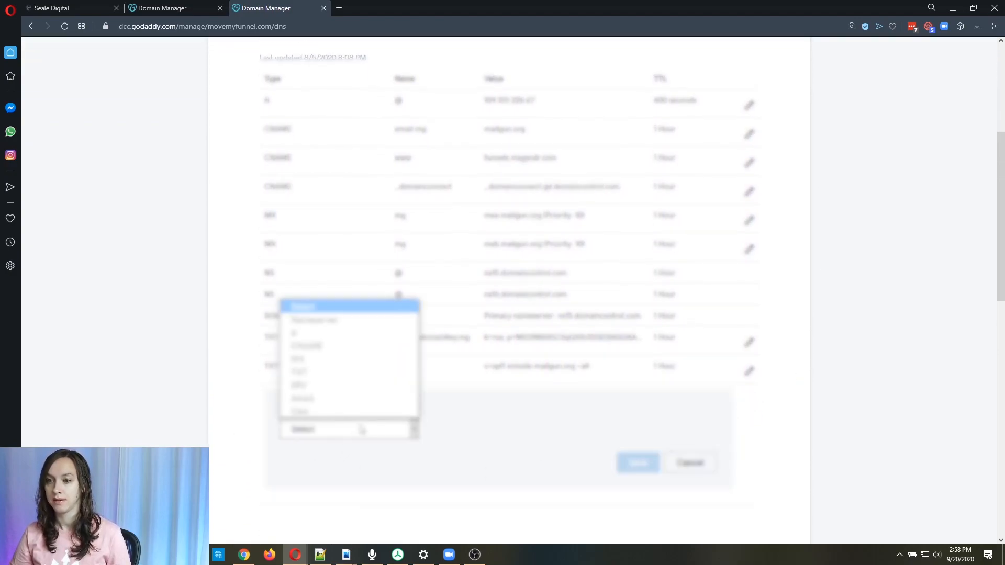
left_click(335, 346)
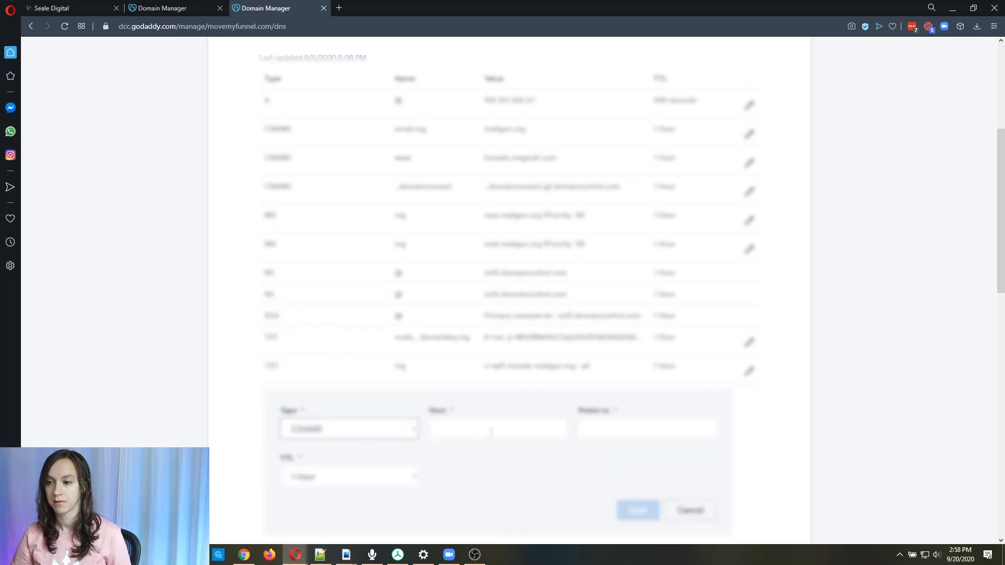
left_click(491, 432)
type("test")
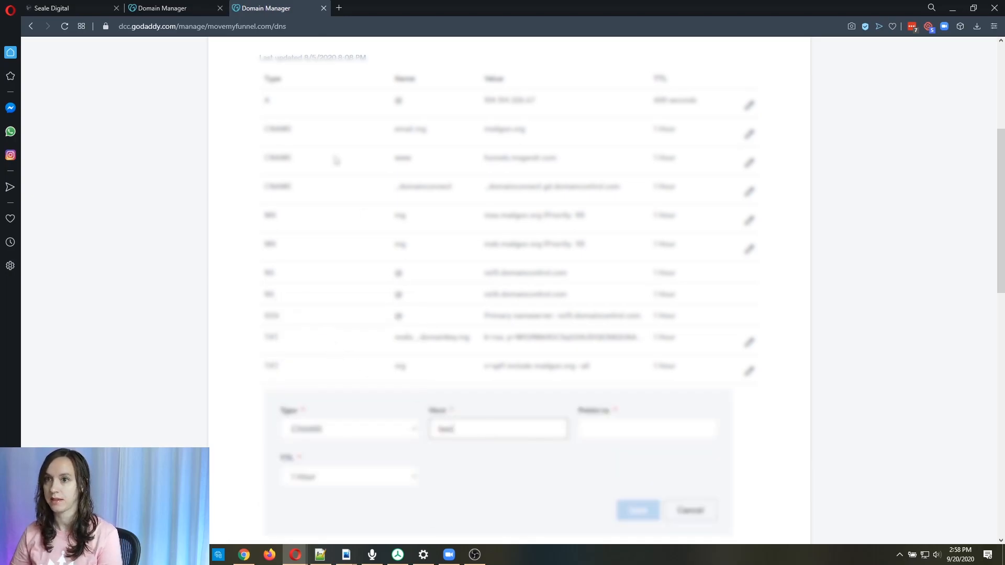
Paste funnels.msgsndr.com as the record's Points to value and save the CNAME record.
left_click(110, 5)
left_click(302, 6)
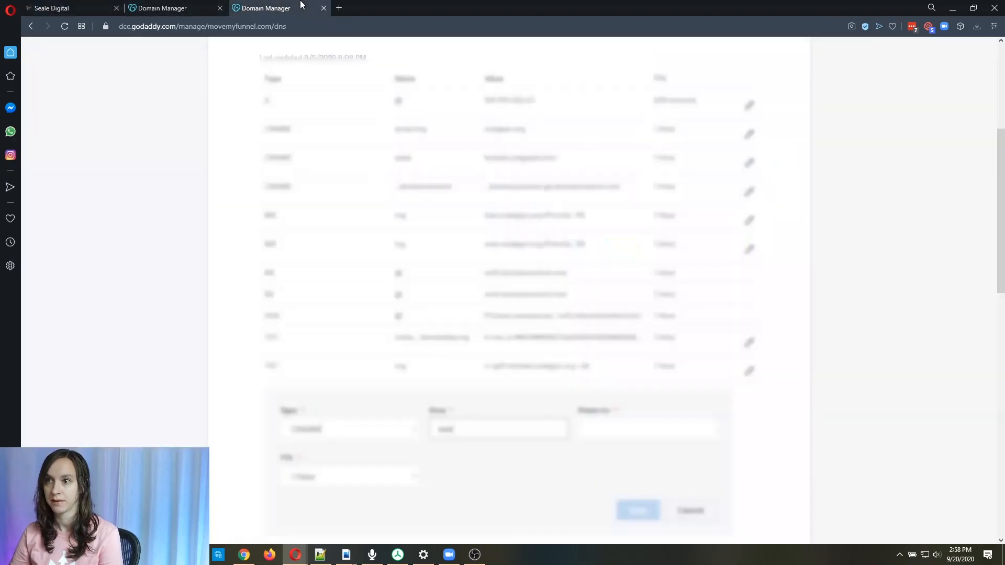
left_click(617, 430)
key("ctrl+v")
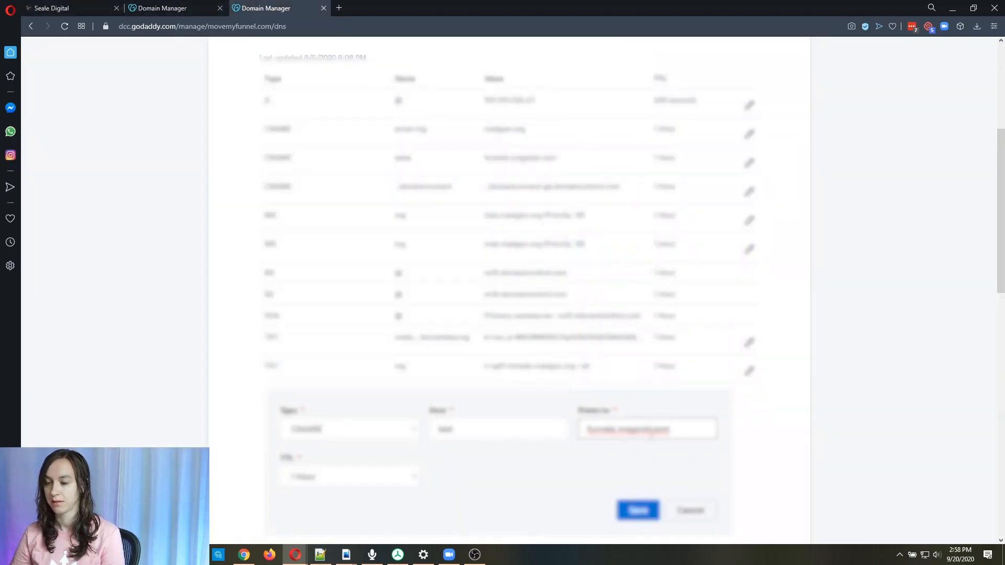
left_click(502, 431)
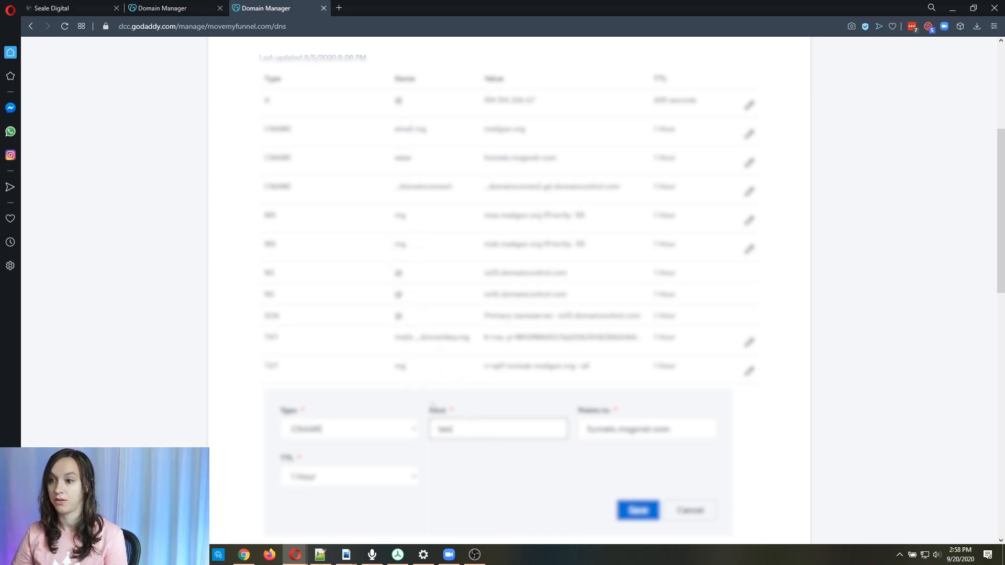
left_click(638, 511)
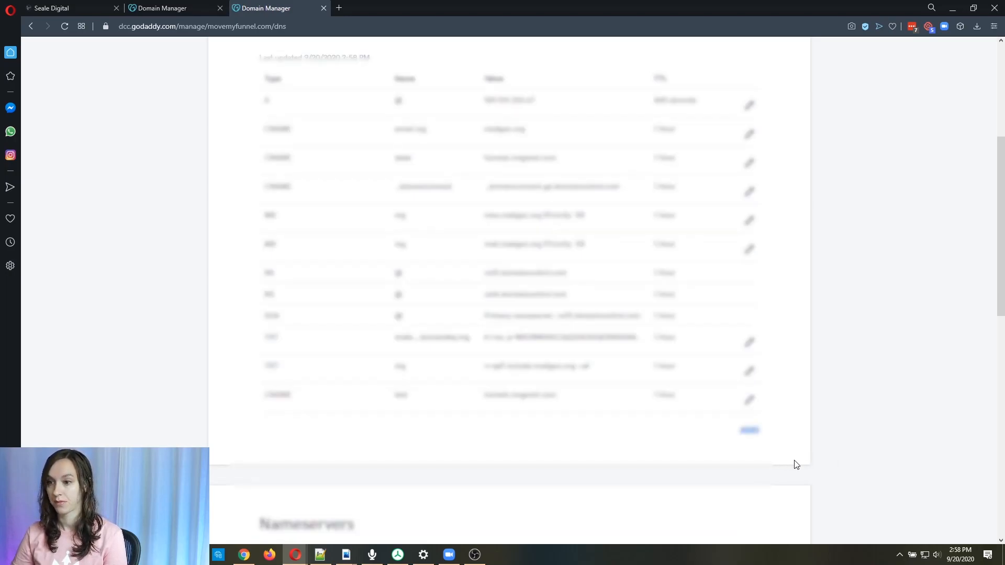
Open a new tab and search the web for dns propagation time.
left_click(338, 9)
type("dns prop")
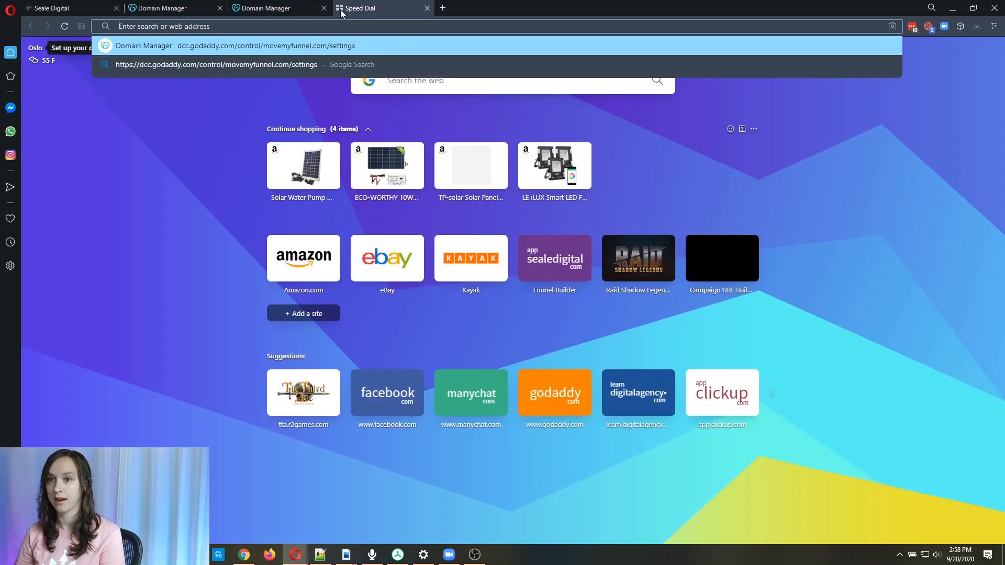
type("agation time")
key("Return")
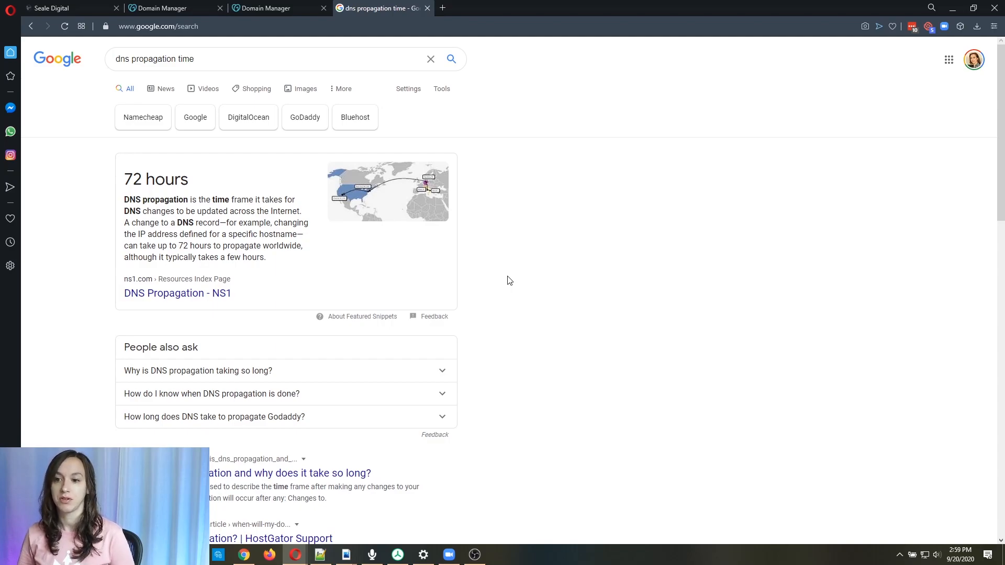
Change the search query to dns propagation test.
left_click_drag(182, 59, 245, 56)
key("BackSpace")
key("BackSpace")
type("est")
key("Return")
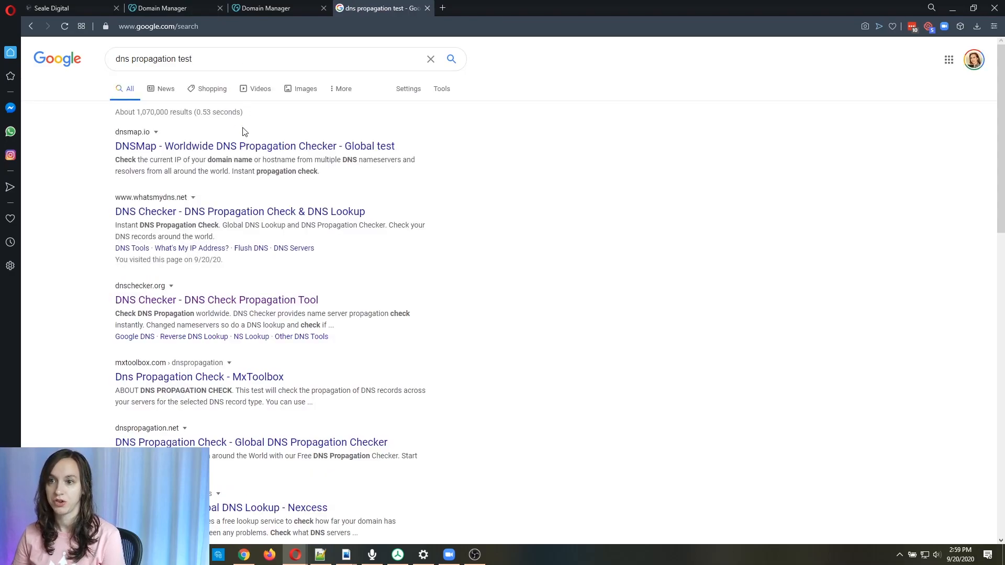
Open the whatsmydns.net checker and run a CNAME propagation check for test.movemyfunnel.com.
left_click(220, 212)
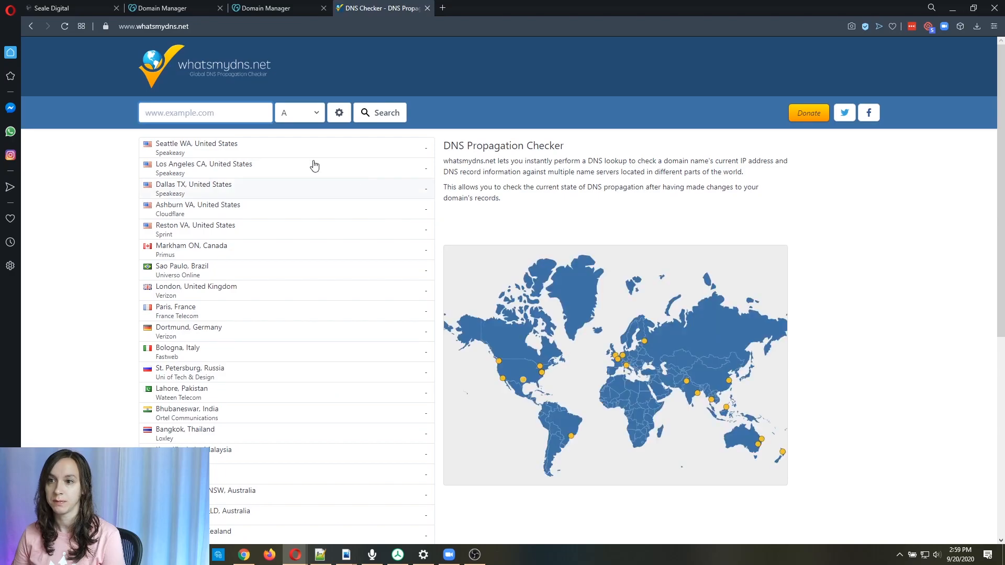
left_click(188, 114)
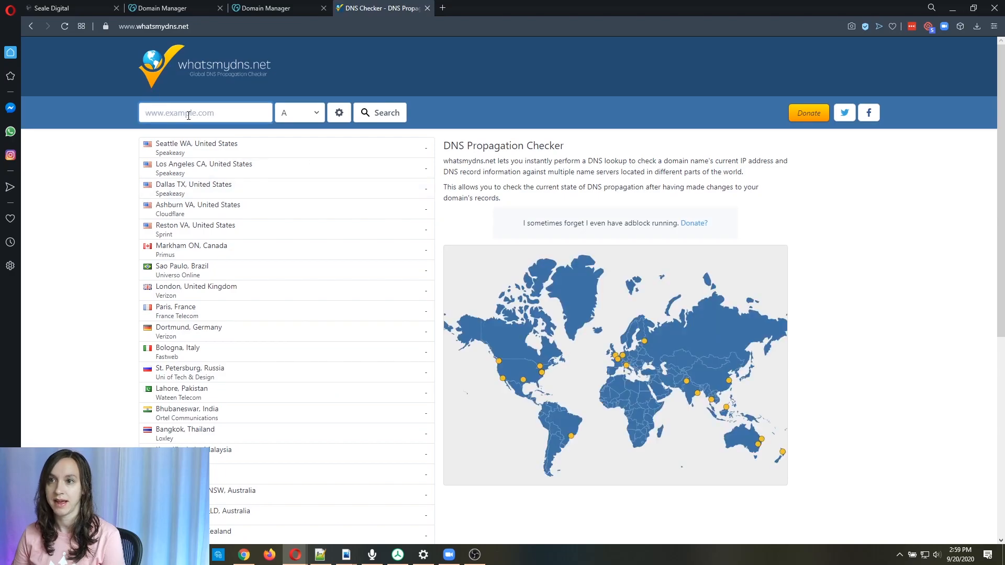
left_click(298, 113)
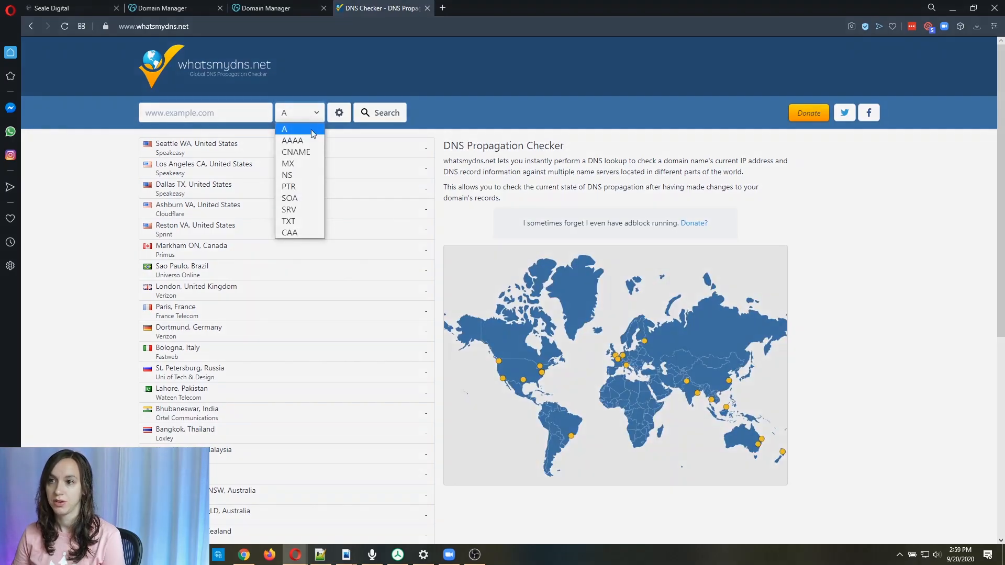
left_click(278, 147)
left_click(210, 113)
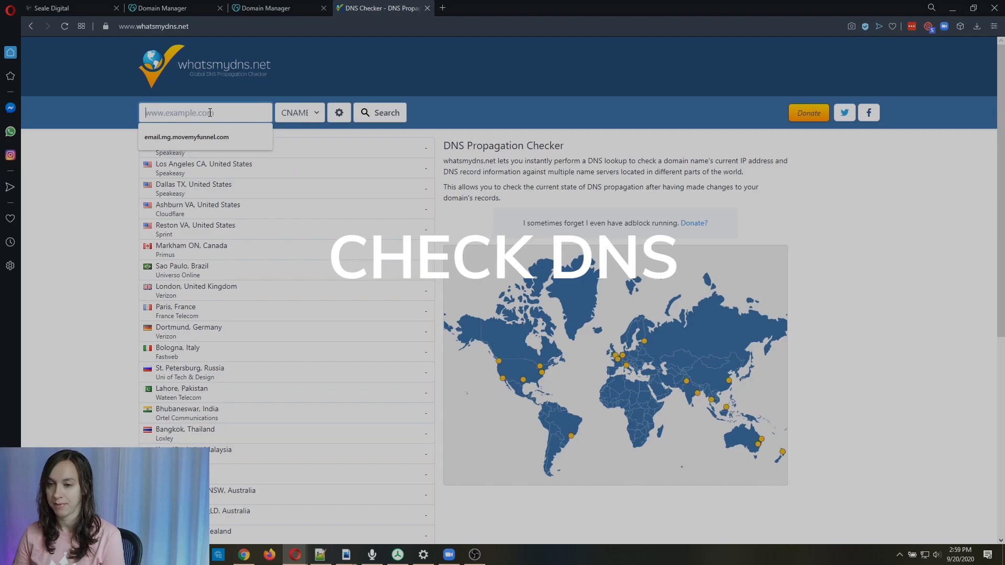
type("test.")
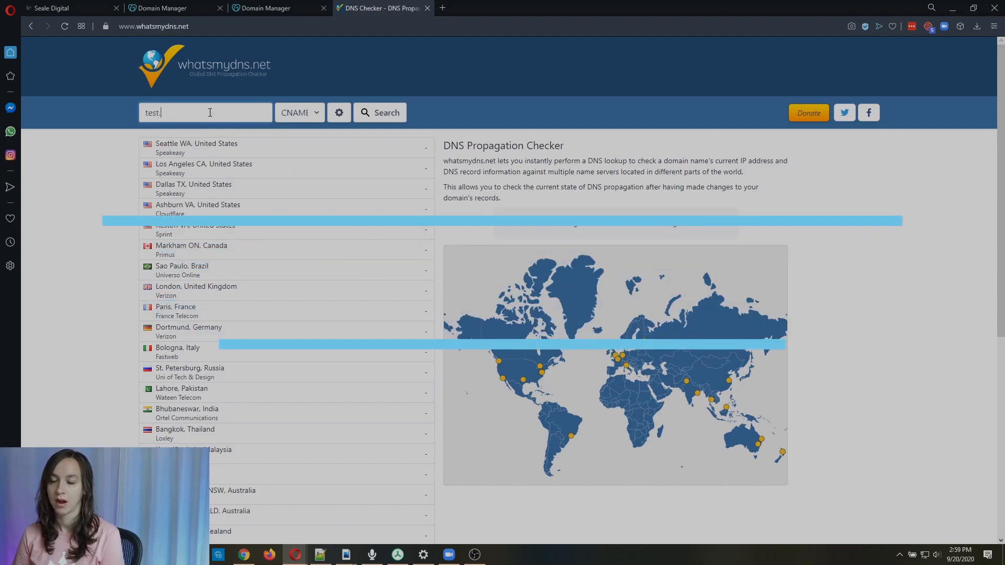
type("movemyfunnel.com")
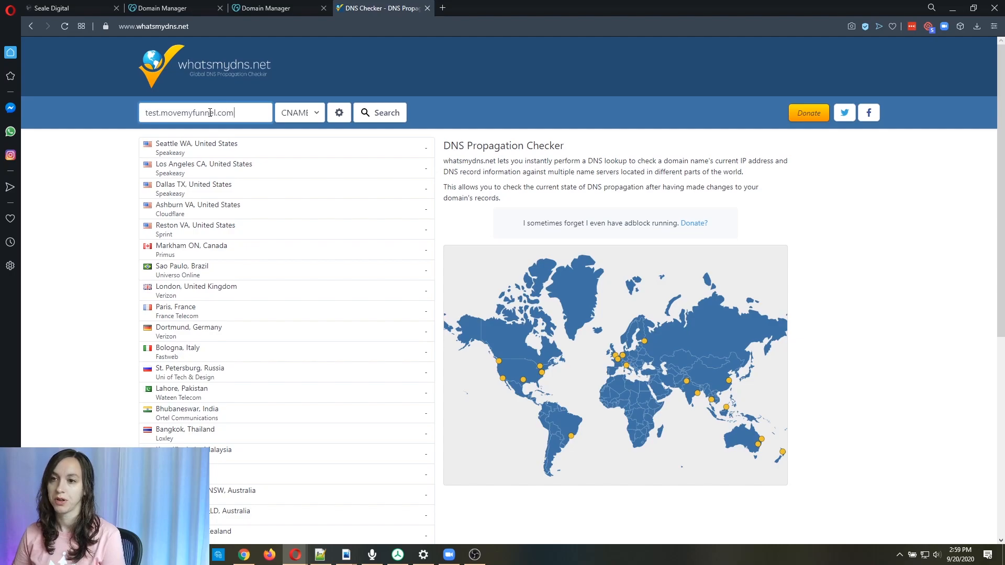
left_click(388, 115)
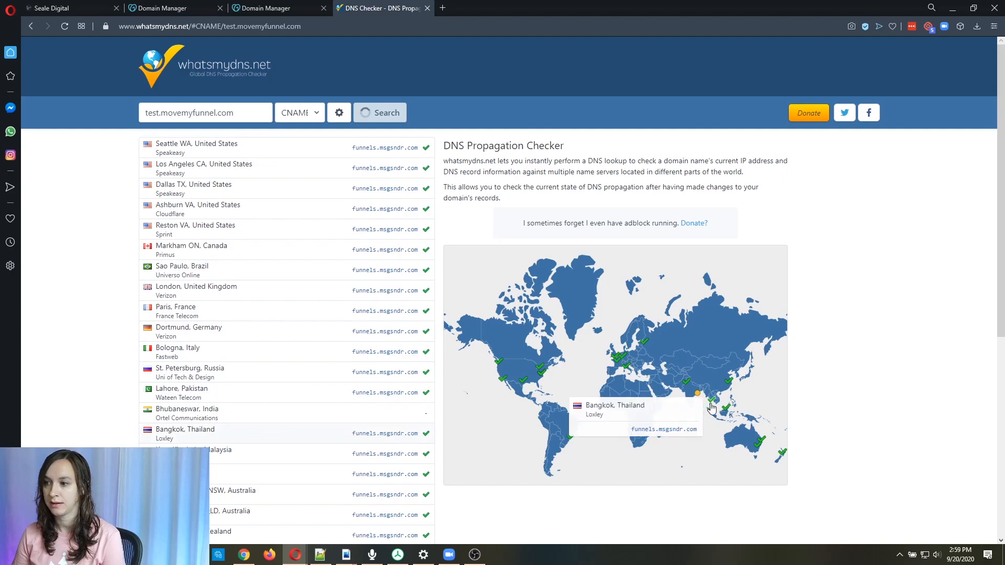
mouse_move(701, 395)
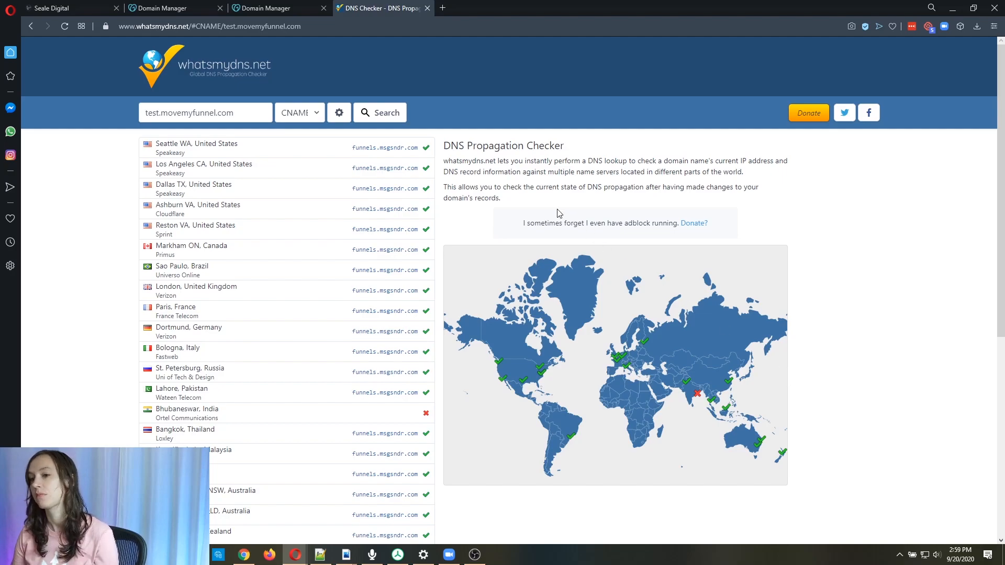
Return to the site builder and add the domain test.movemyfunnel.com.
left_click(185, 7)
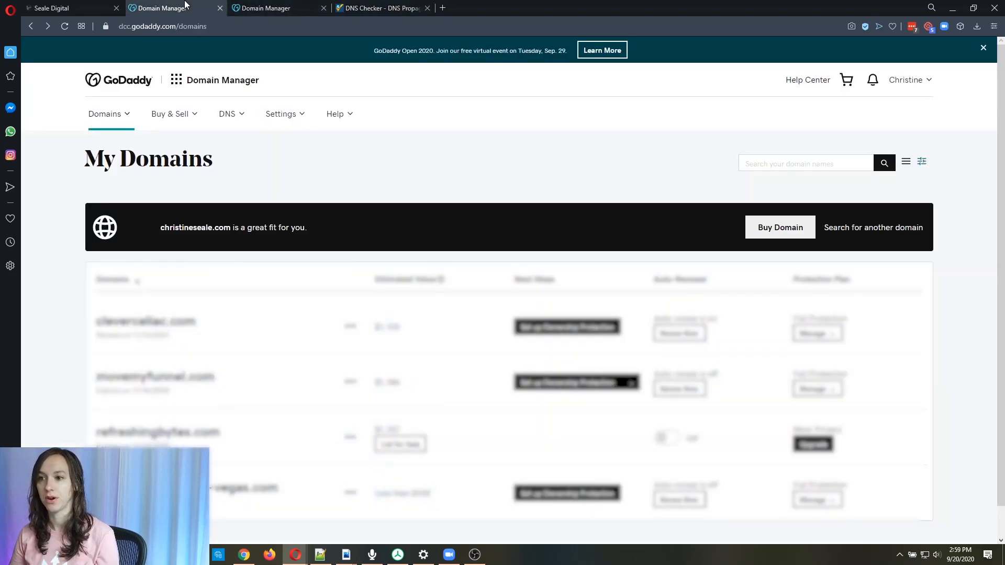
left_click(69, 7)
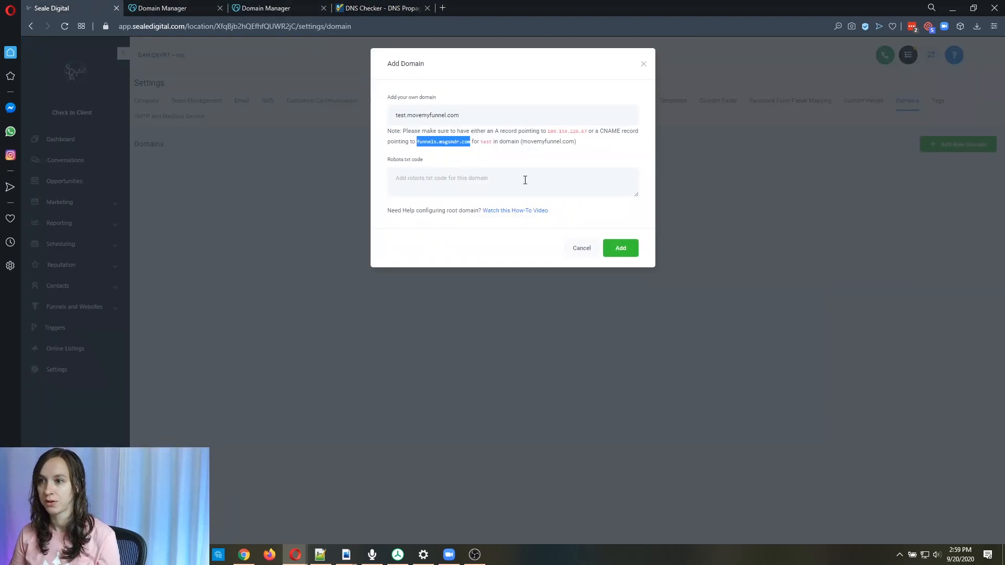
left_click(623, 251)
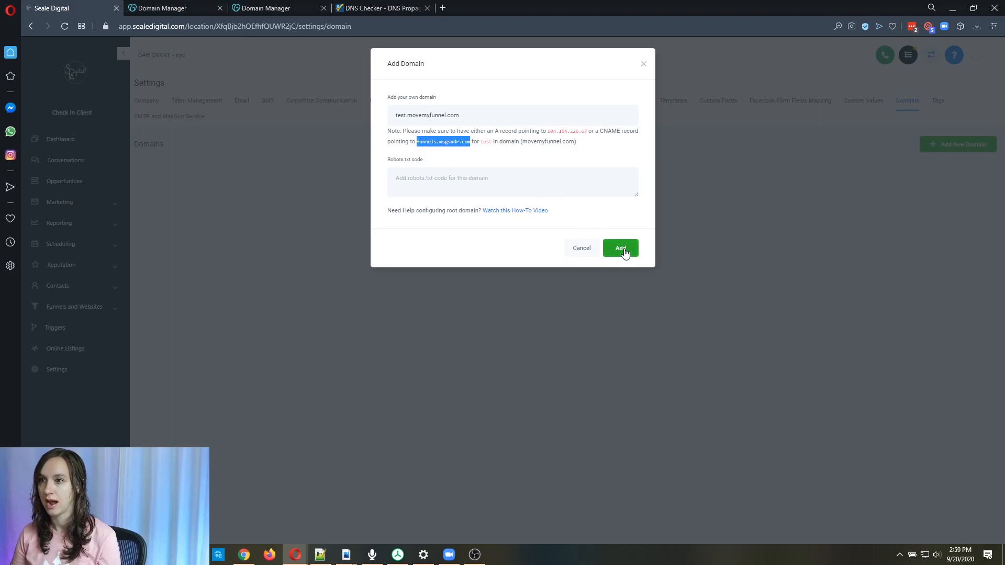
left_click(625, 252)
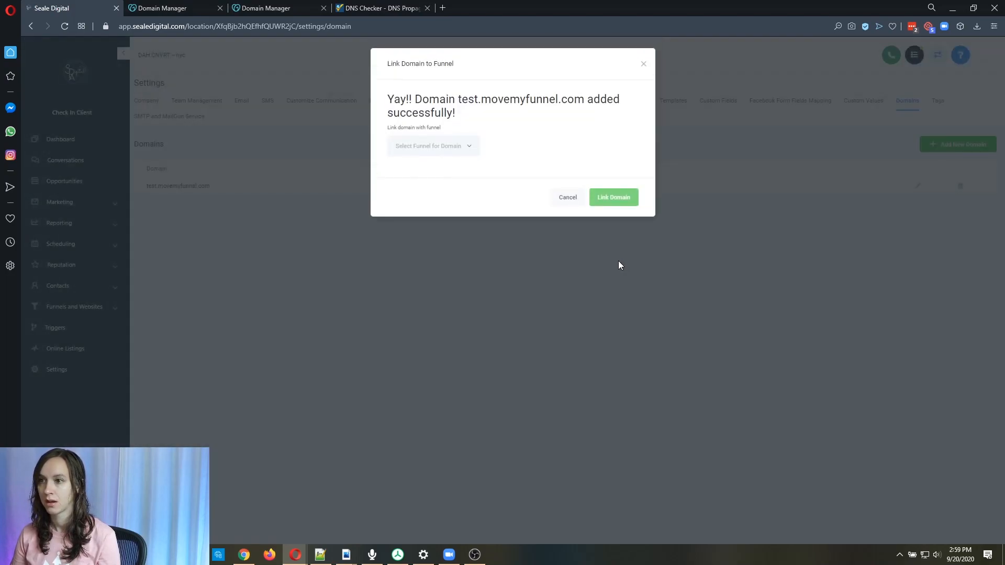
Link the new domain to the Coolio funnel.
left_click(429, 149)
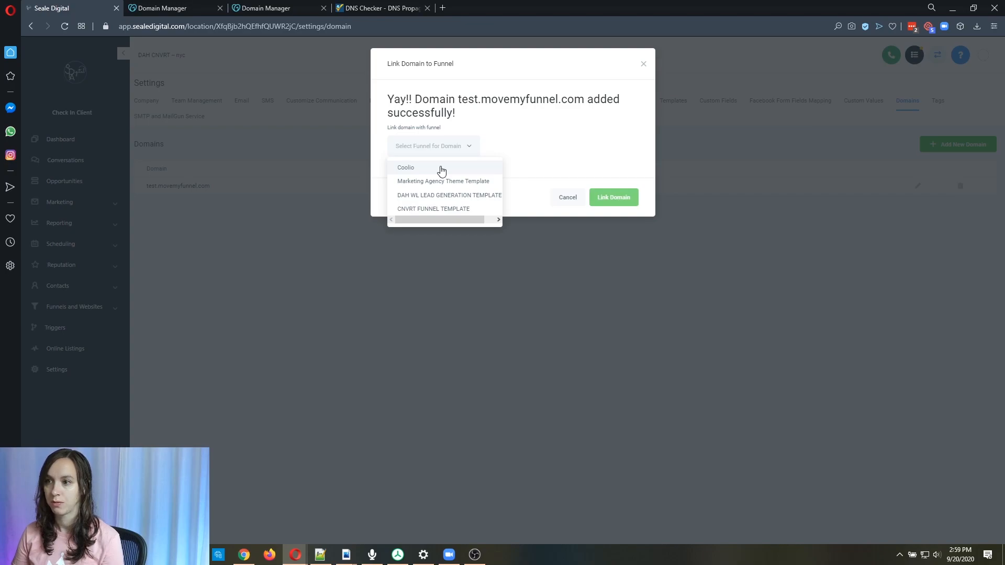
left_click(437, 168)
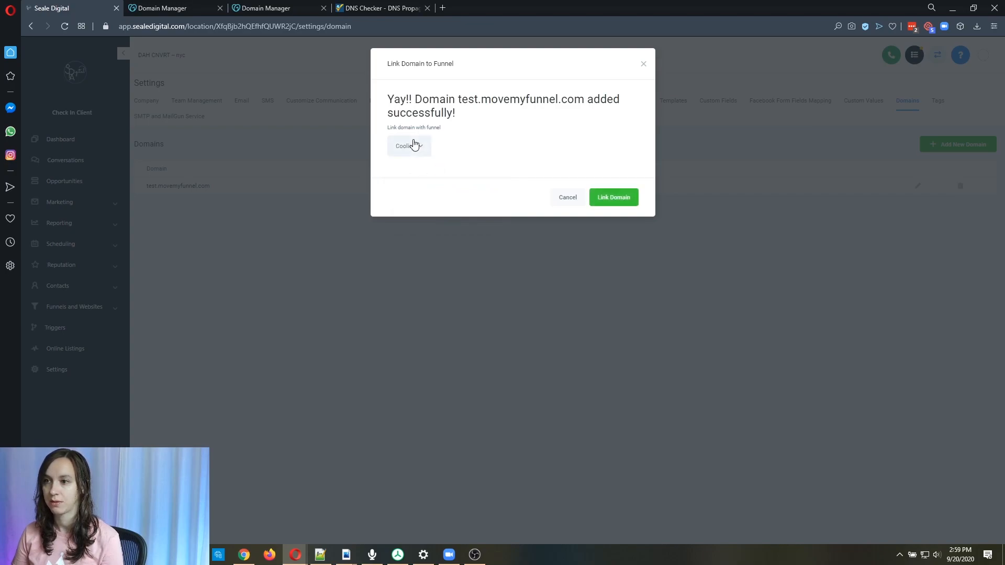
left_click(605, 198)
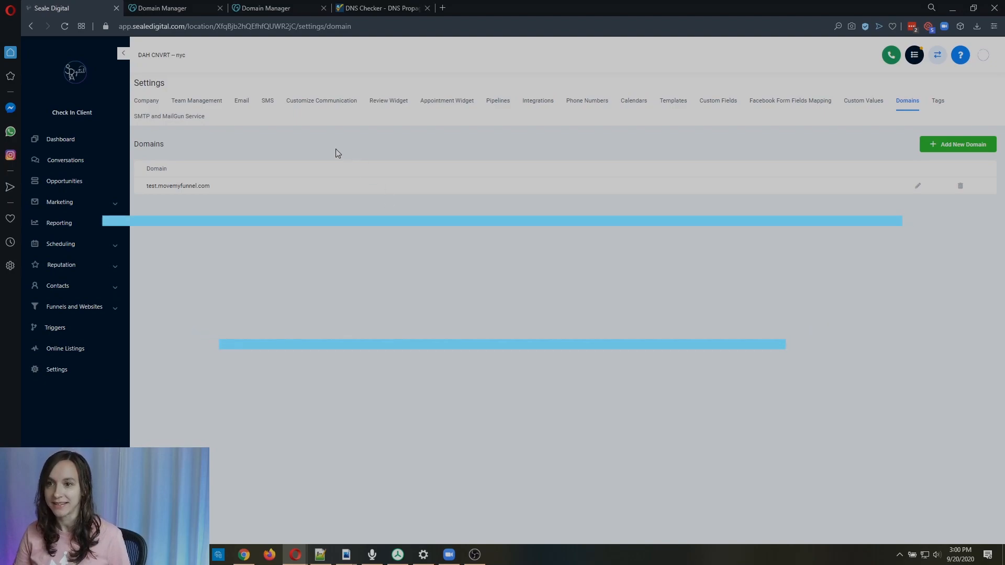
Copy the domain test.movemyfunnel.com and open it in a new browser tab.
left_click_drag(226, 187, 147, 192)
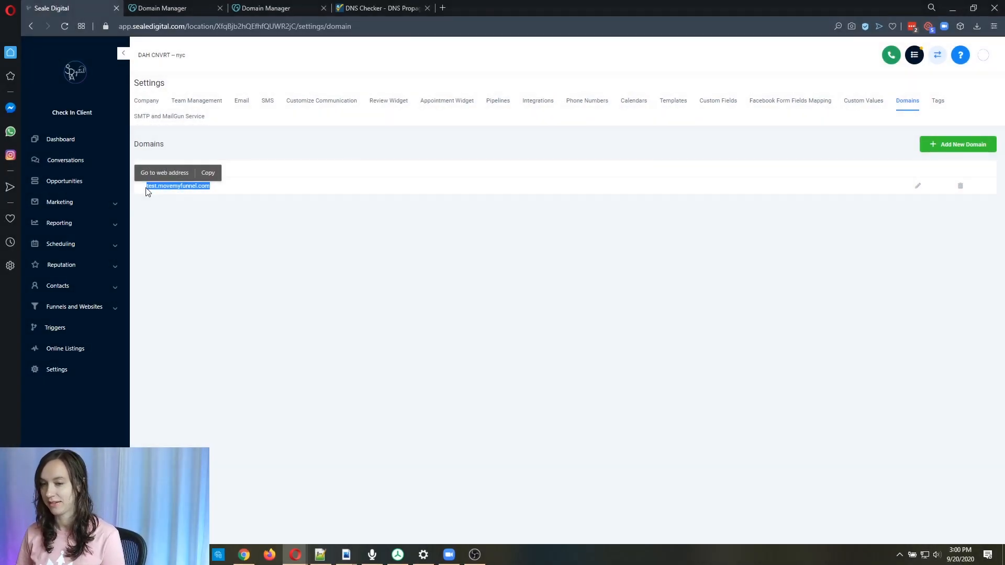
key("ctrl+c")
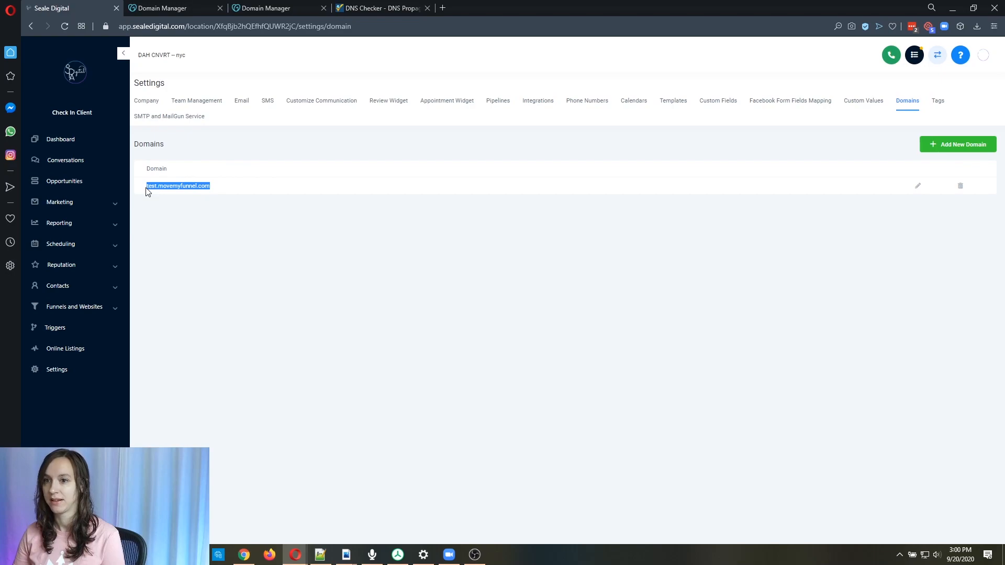
left_click(441, 8)
key("ctrl+v")
key("Return")
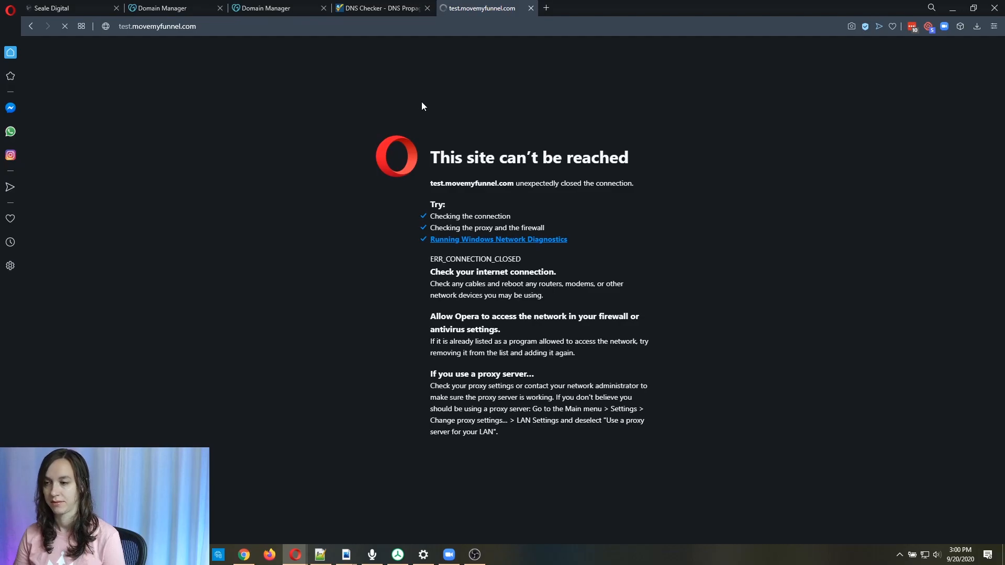
Edit the domain and set its default page to Coolio / Home, then save.
left_click(76, 8)
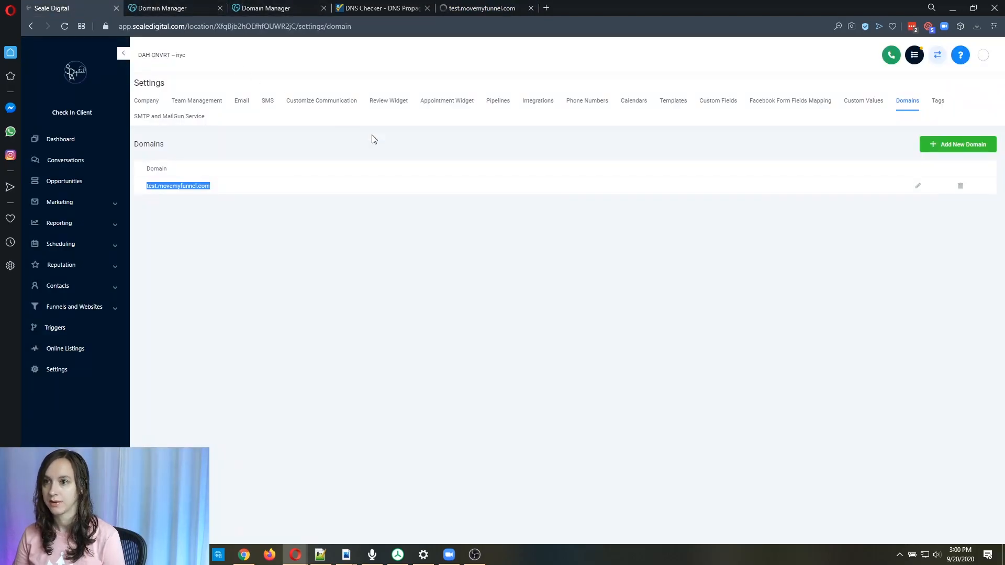
left_click(916, 187)
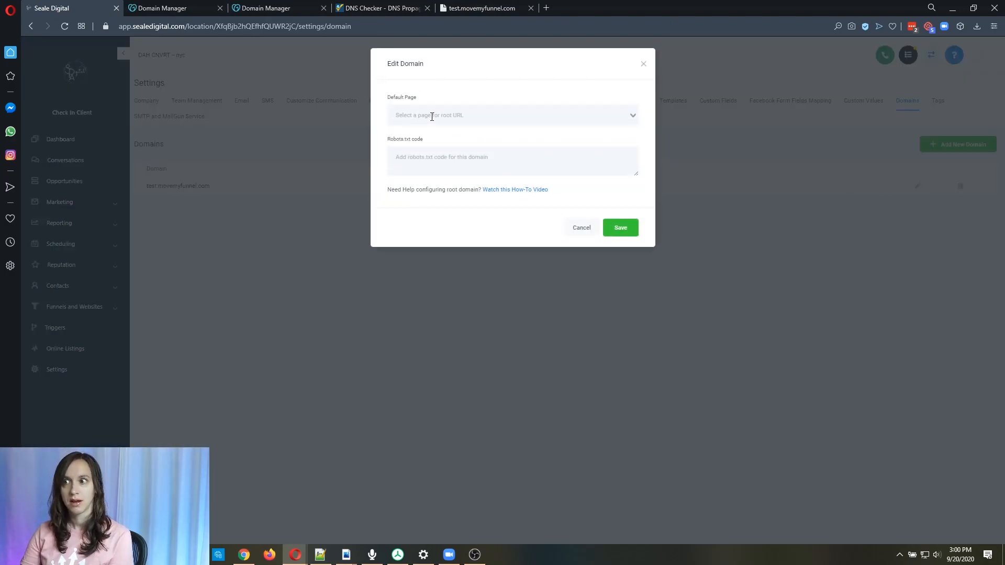
left_click(432, 116)
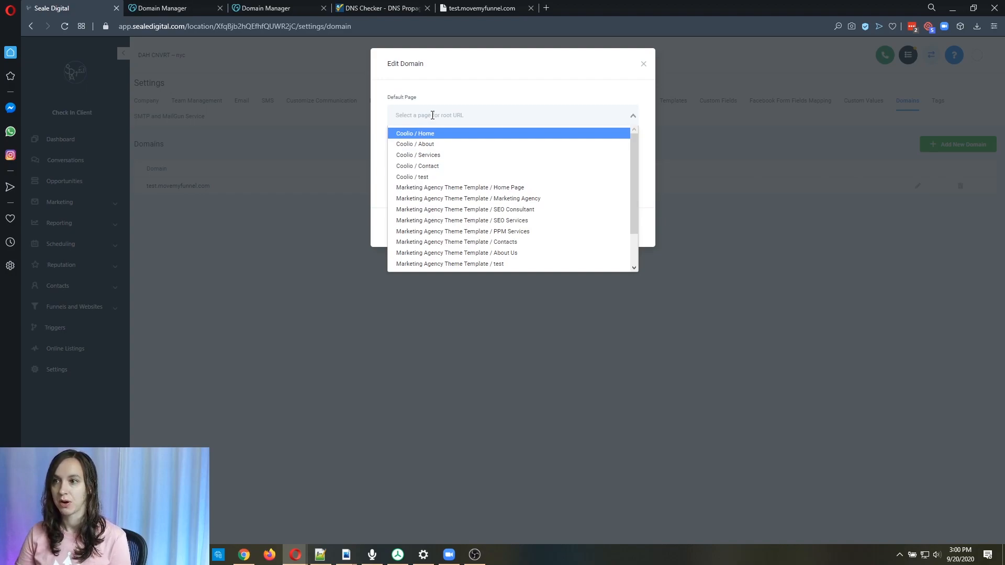
left_click(425, 135)
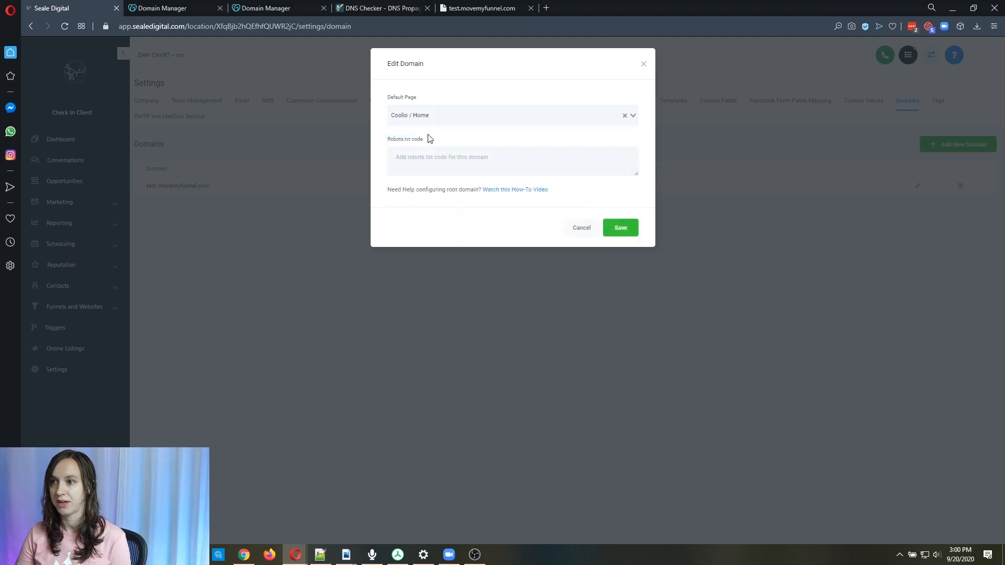
left_click(619, 227)
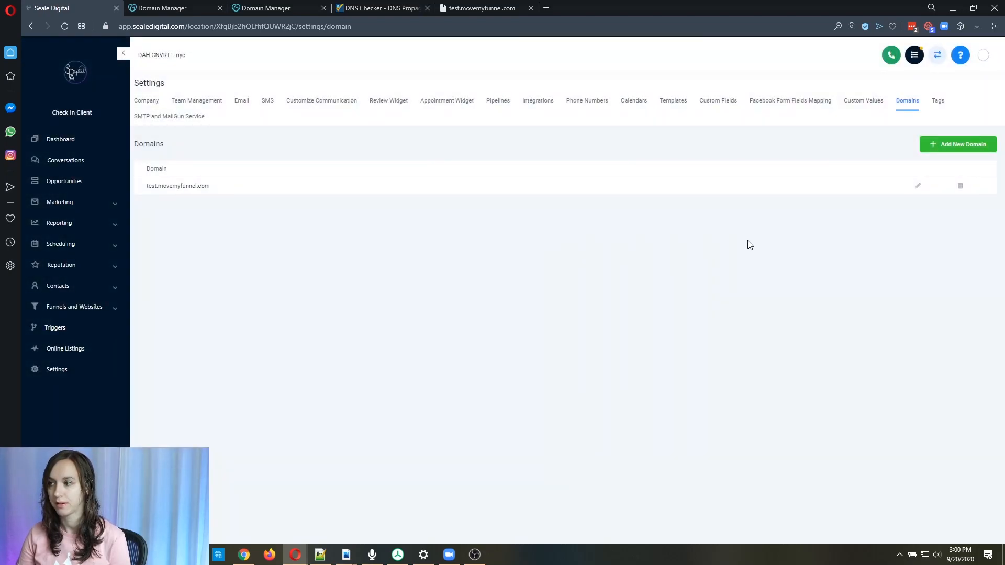
Recheck the domain's default page setting and reload the test.movemyfunnel.com tab.
left_click(918, 188)
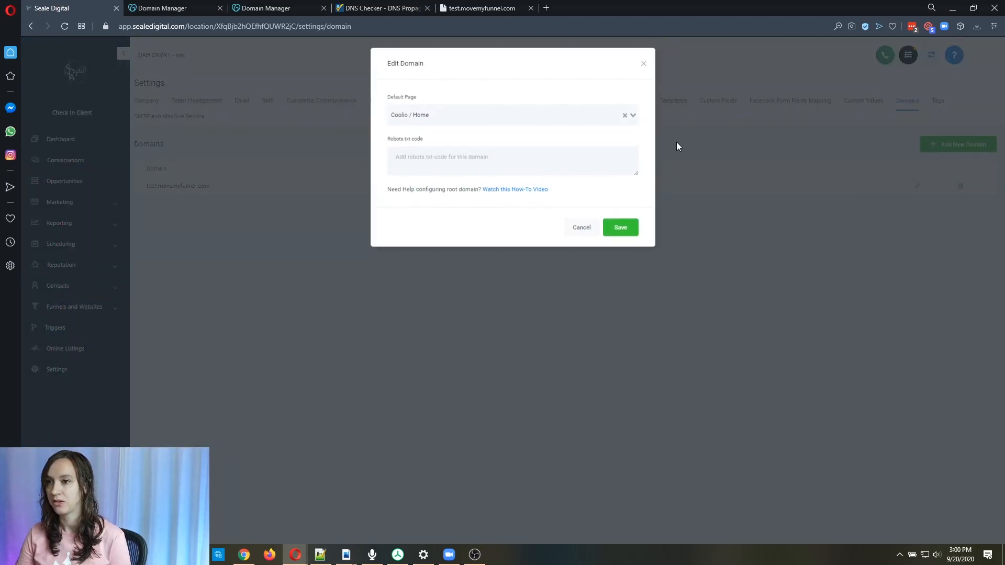
left_click(640, 63)
left_click(462, 4)
left_click(290, 33)
key("Return")
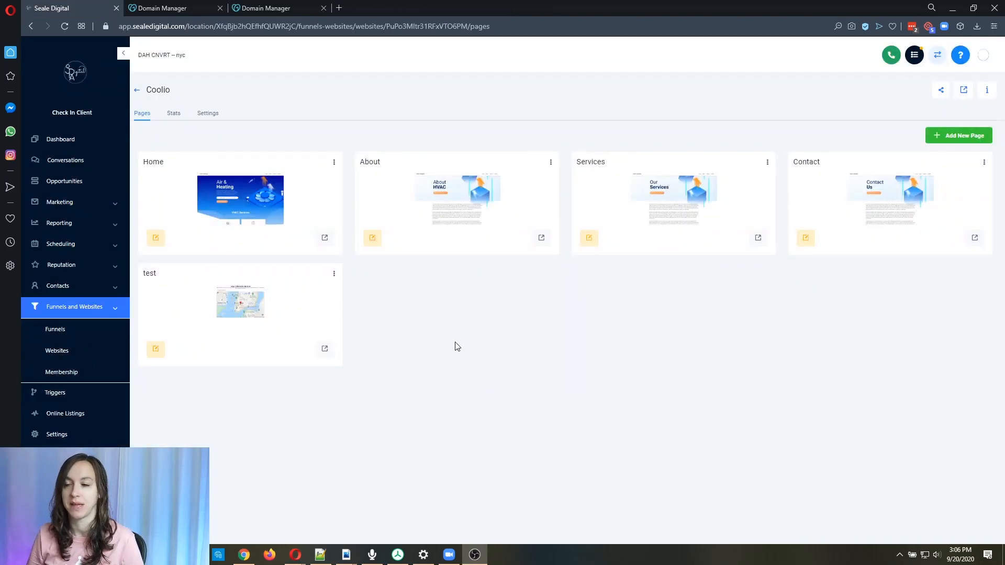
Open the Coolio About page on the live domain and scroll through it to review the content.
left_click(542, 237)
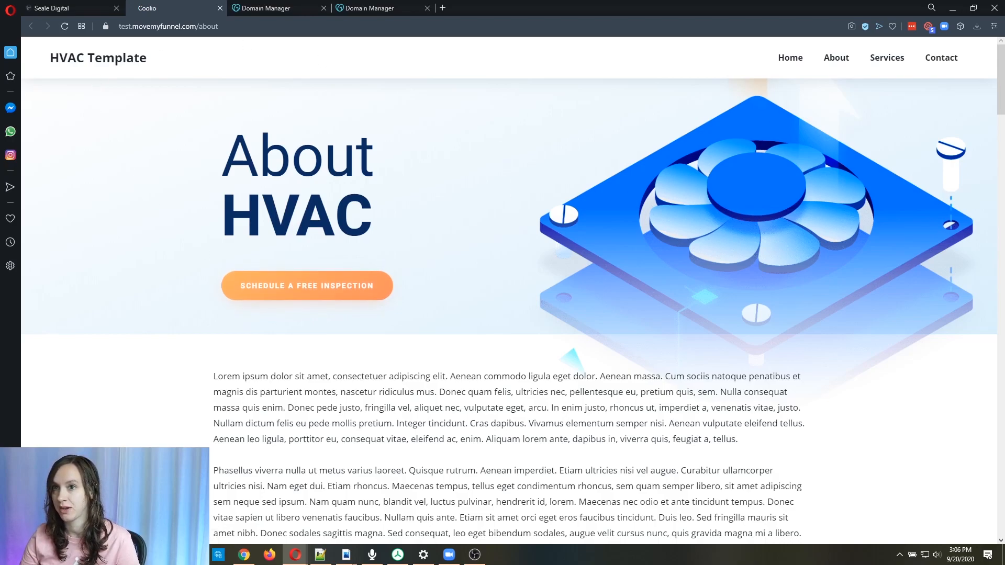
left_click_drag(118, 26, 199, 26)
left_click(582, 234)
scroll(607, 225, "down", 8)
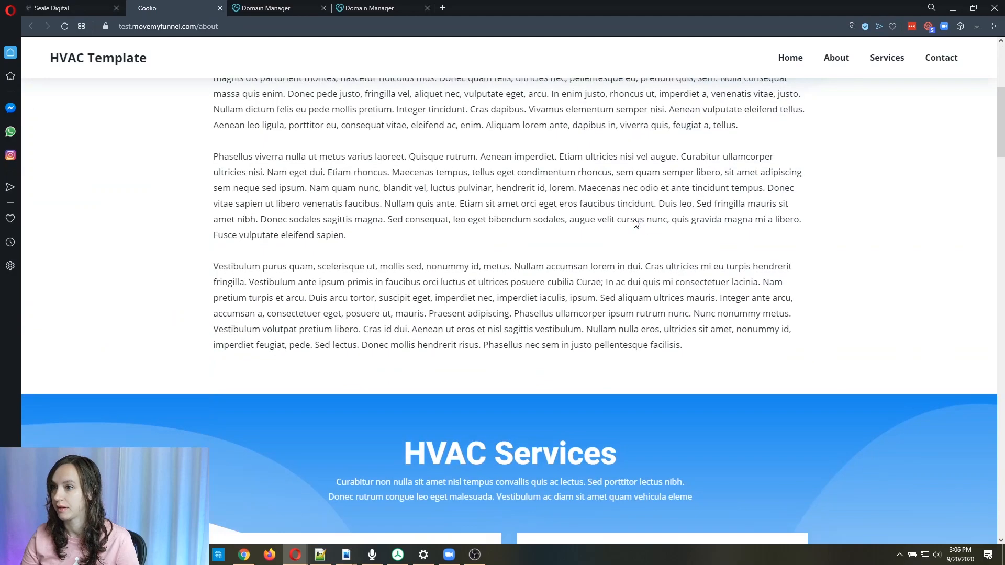
scroll(635, 217, "down", 3)
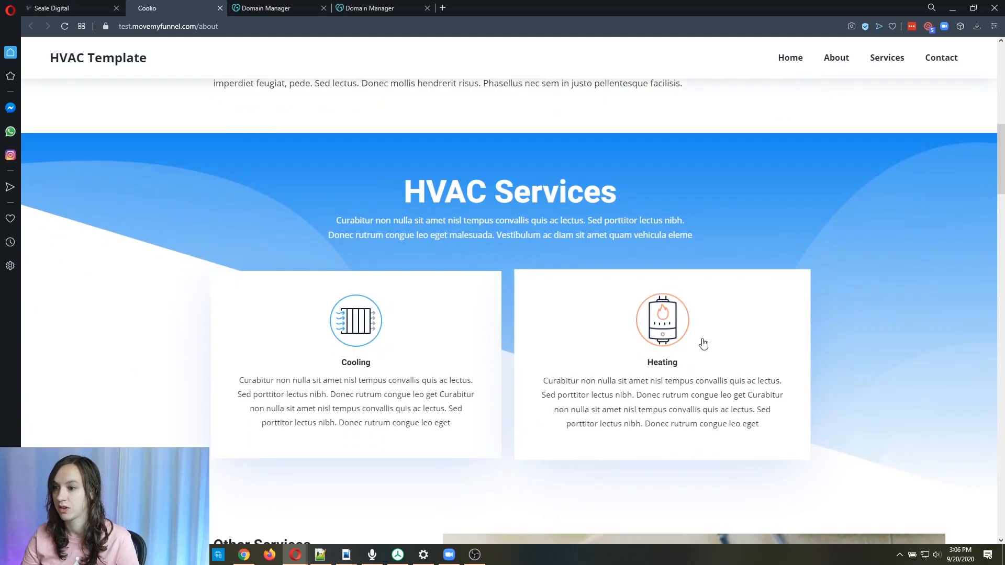
scroll(392, 309, "down", 6)
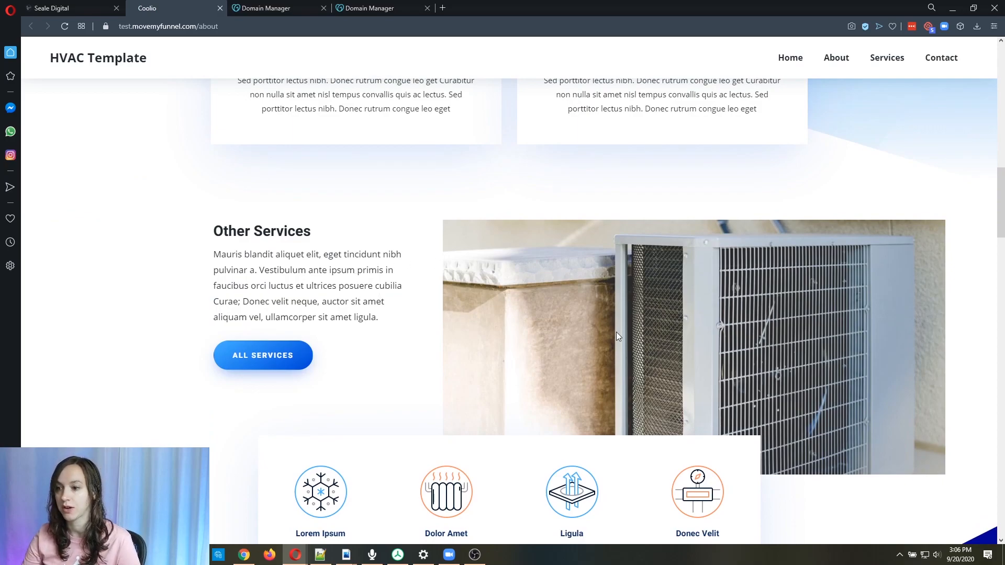
scroll(616, 335, "down", 5)
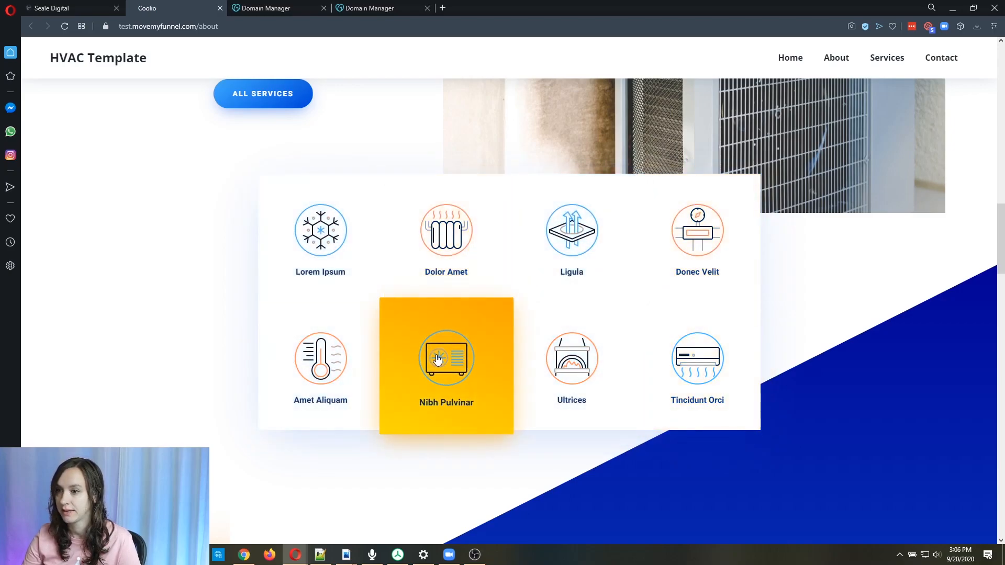
scroll(700, 285, "down", 5)
scroll(700, 286, "down", 9)
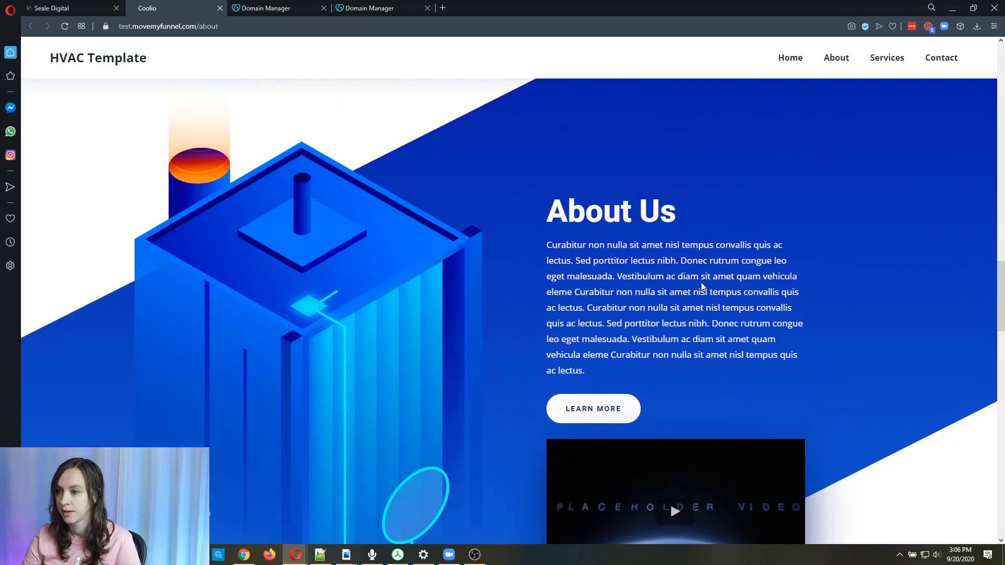